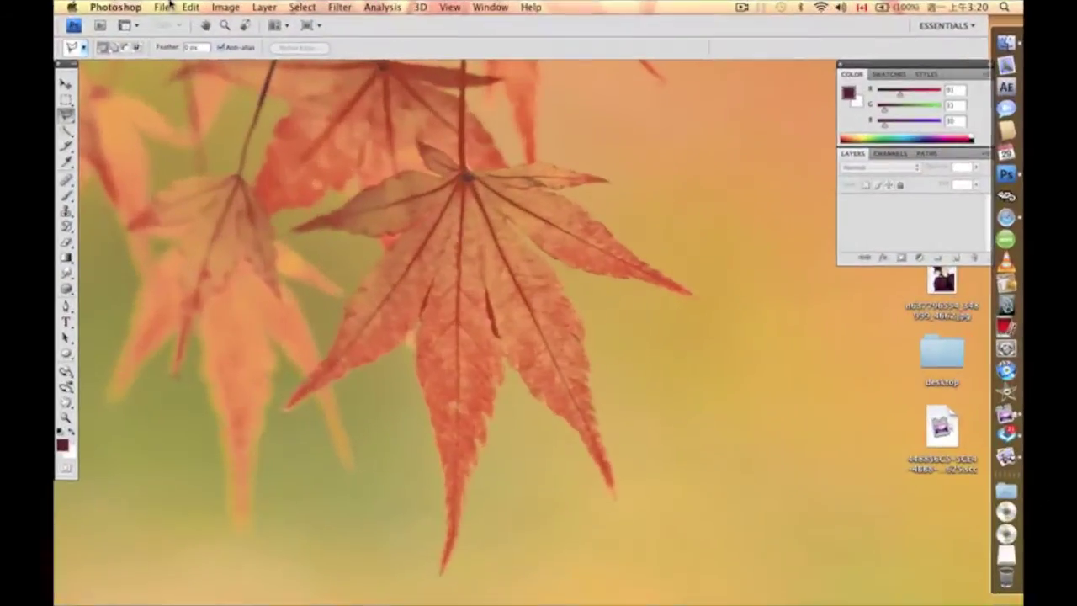
Step: Open the pencil sketch IMG_4380.JPG and move its window down and right
{"action": "left_click", "coordinate": [169, 6]}
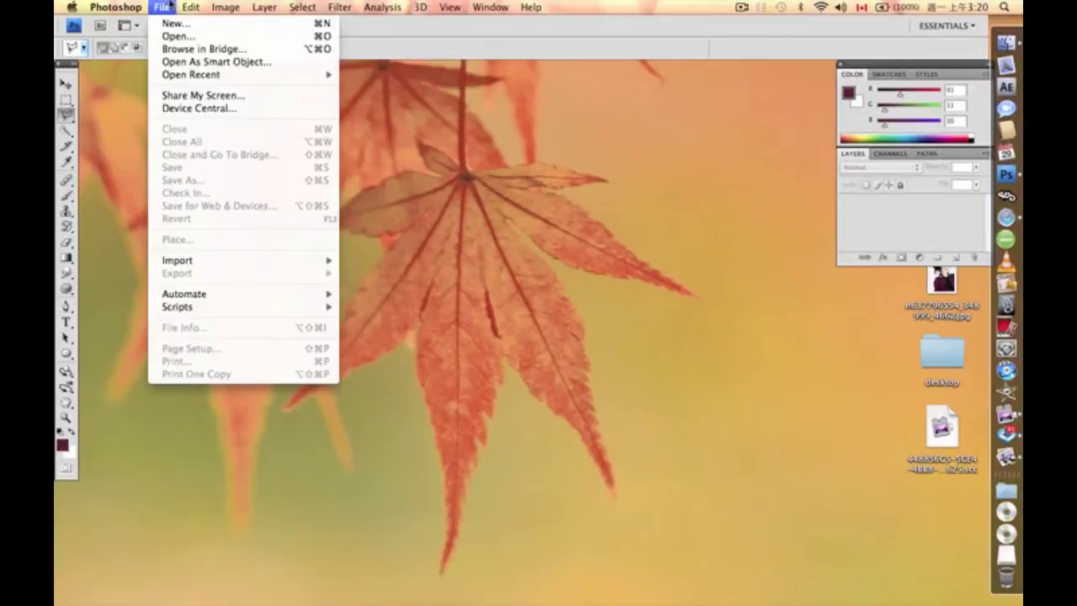
{"action": "left_click", "coordinate": [174, 37]}
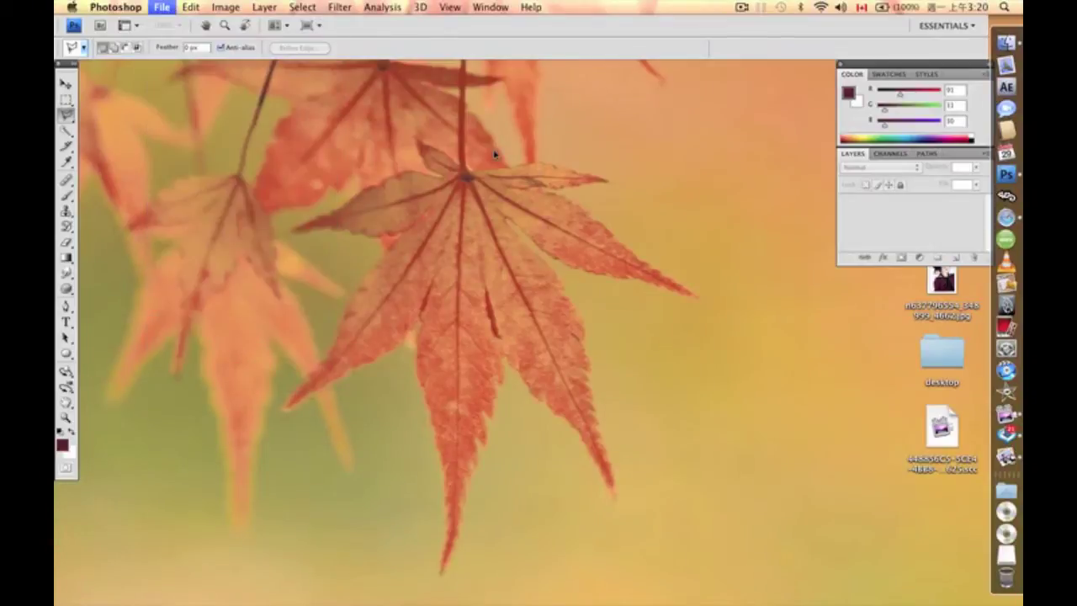
{"action": "left_click", "coordinate": [470, 101]}
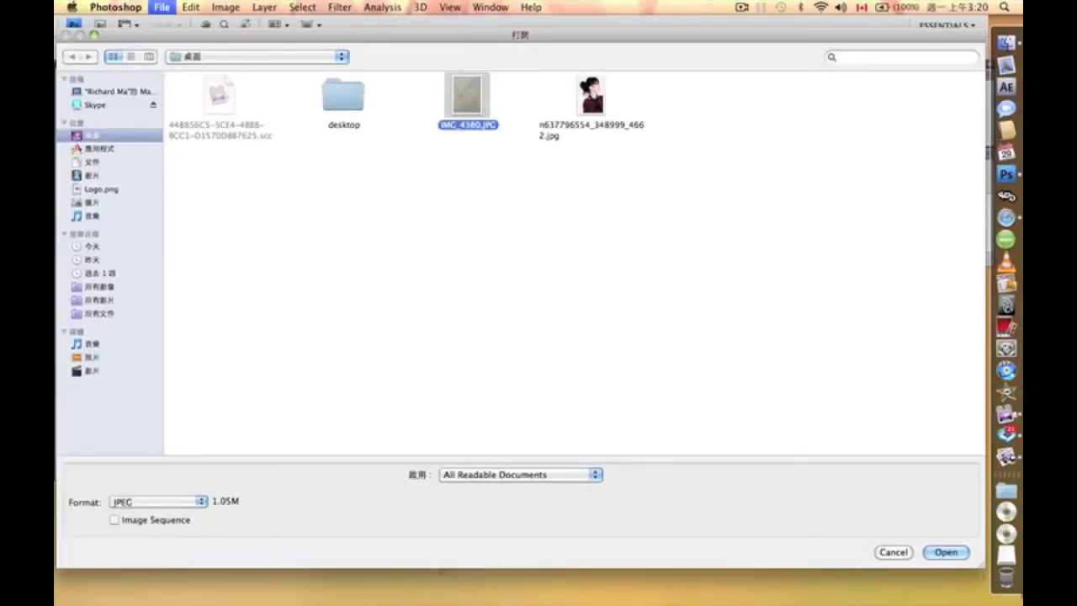
{"action": "left_click", "coordinate": [951, 552]}
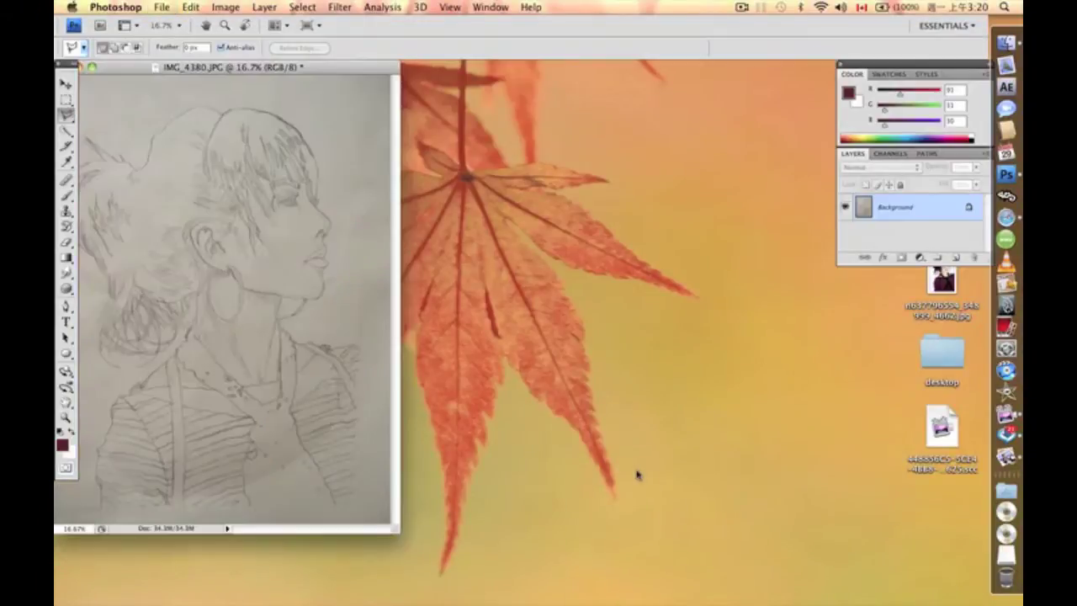
{"action": "left_click_drag", "start_coordinate": [217, 74], "coordinate": [257, 103]}
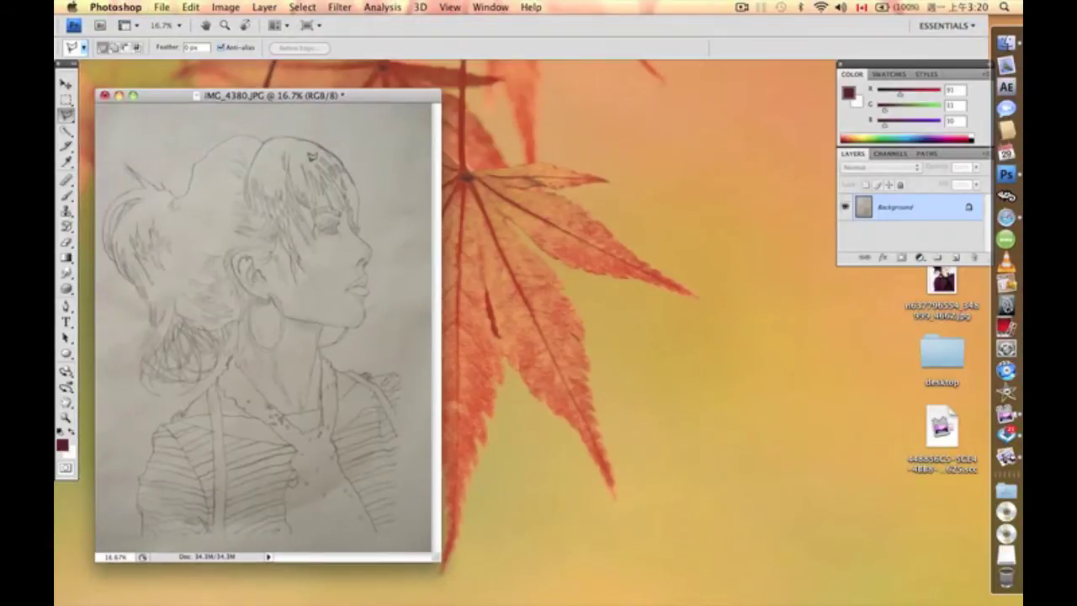
Step: Open the reference photo n637796554_348999_4662.jpg
{"action": "left_click", "coordinate": [160, 7]}
{"action": "left_click", "coordinate": [168, 37]}
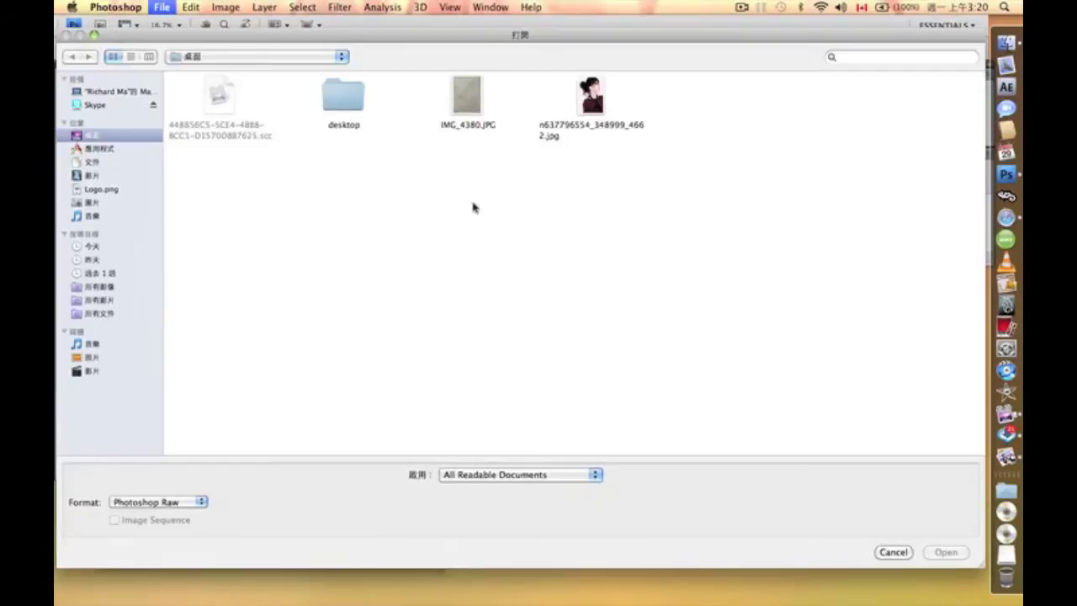
{"action": "left_click", "coordinate": [594, 109]}
{"action": "left_click", "coordinate": [944, 553]}
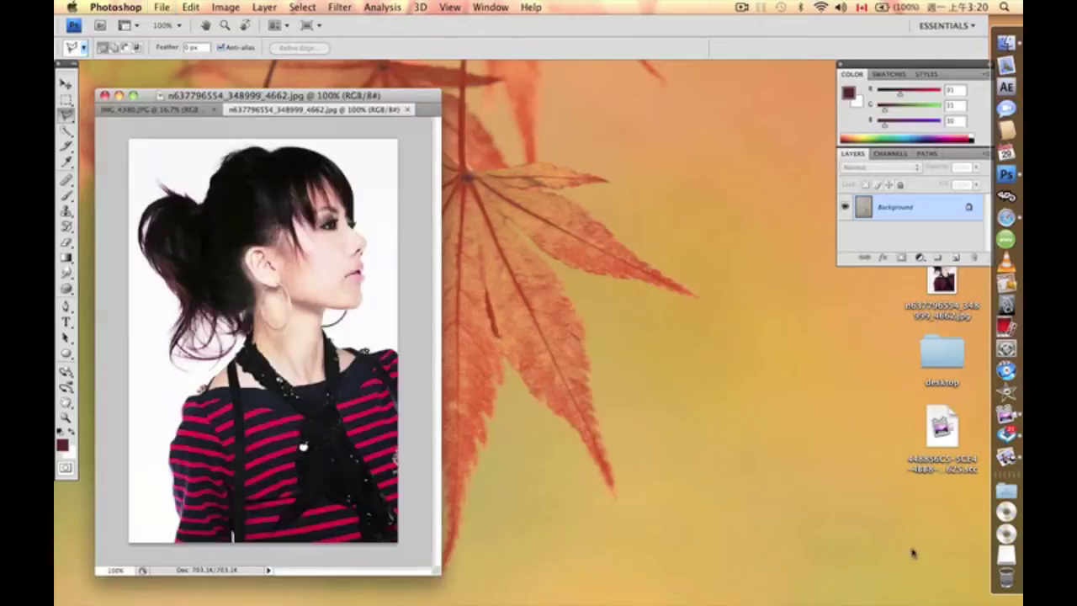
Step: Float the reference photo beside the sketch, choose the Polygonal Lasso, and make the sketch active
{"action": "mouse_move", "coordinate": [284, 112]}
{"action": "left_mouse_down"}
{"action": "mouse_move", "coordinate": [551, 149]}
{"action": "mouse_move", "coordinate": [530, 108]}
{"action": "mouse_move", "coordinate": [539, 81]}
{"action": "left_mouse_up"}
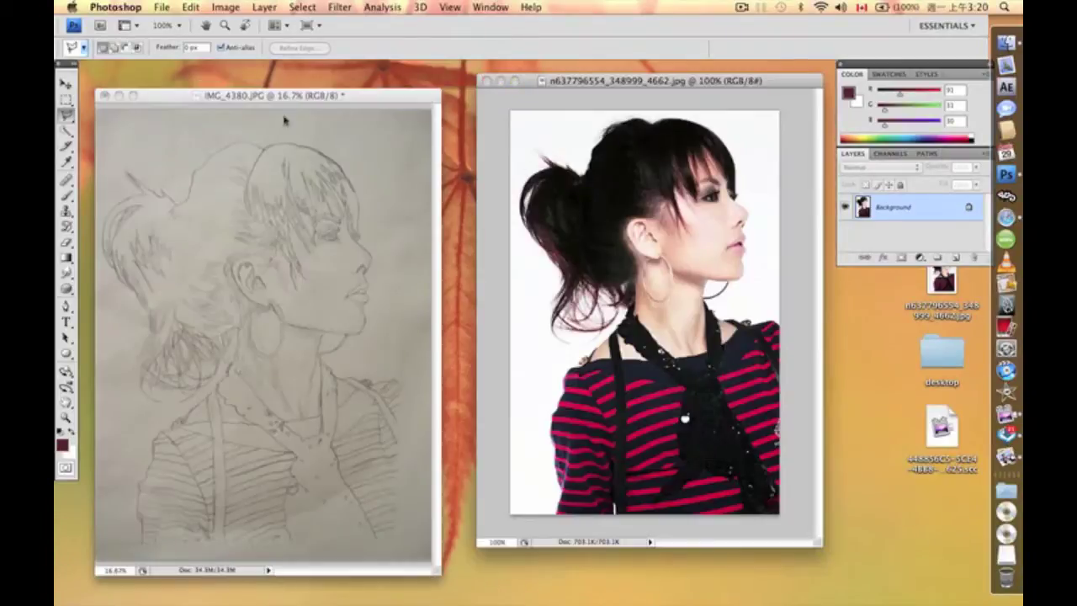
{"action": "left_click_drag", "start_coordinate": [271, 96], "coordinate": [278, 74]}
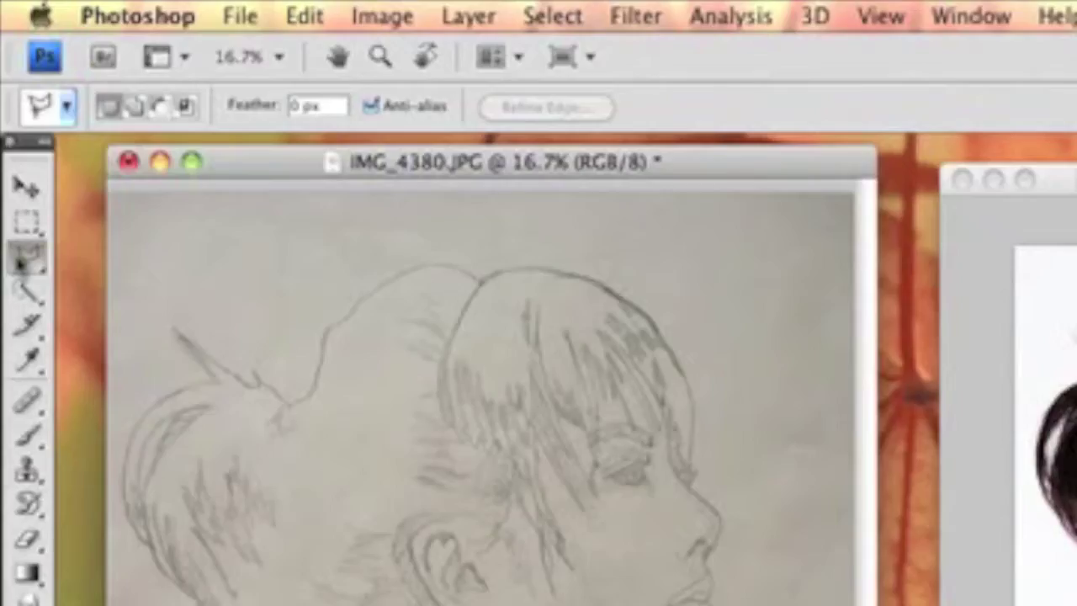
{"action": "left_click_drag", "start_coordinate": [64, 113], "coordinate": [133, 129]}
{"action": "left_click_drag", "start_coordinate": [175, 286], "coordinate": [173, 281]}
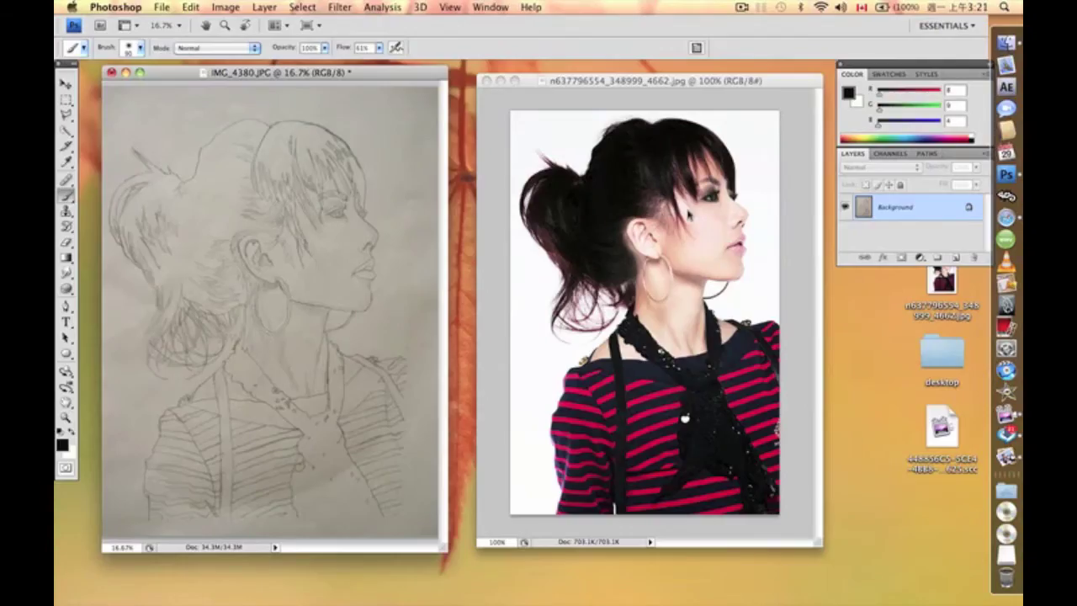
{"action": "left_click_drag", "start_coordinate": [640, 80], "coordinate": [664, 79]}
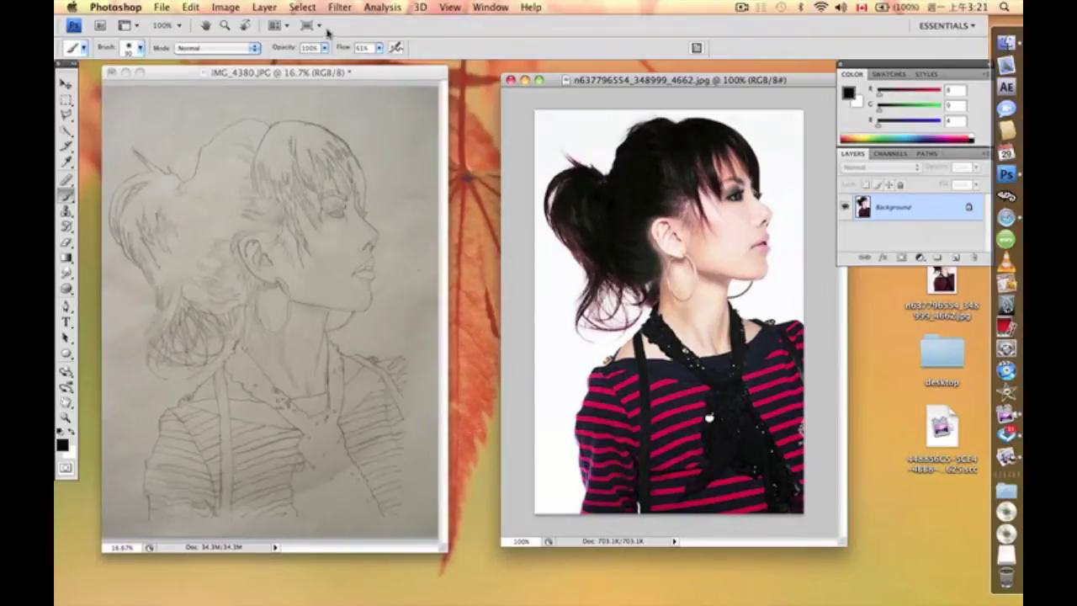
{"action": "left_click", "coordinate": [320, 74]}
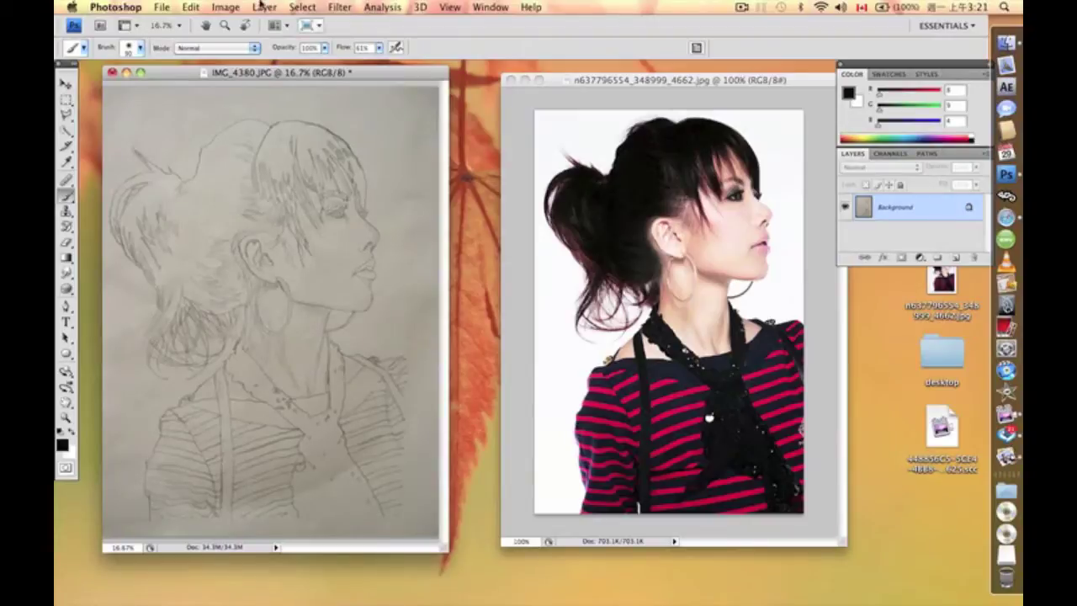
{"action": "left_click", "coordinate": [232, 7]}
{"action": "mouse_move", "coordinate": [252, 52]}
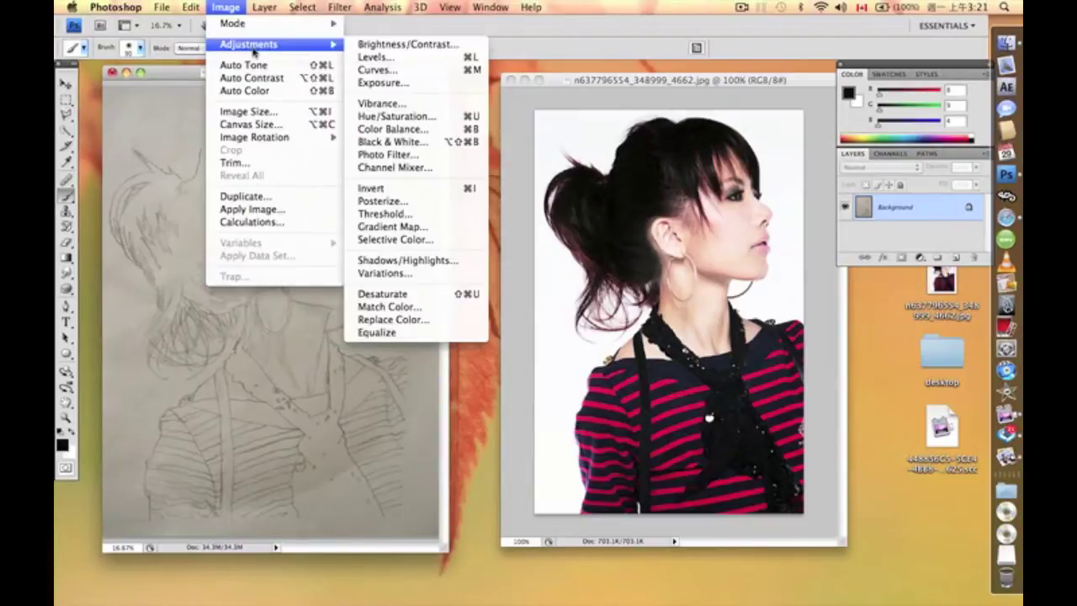
{"action": "left_click", "coordinate": [405, 60]}
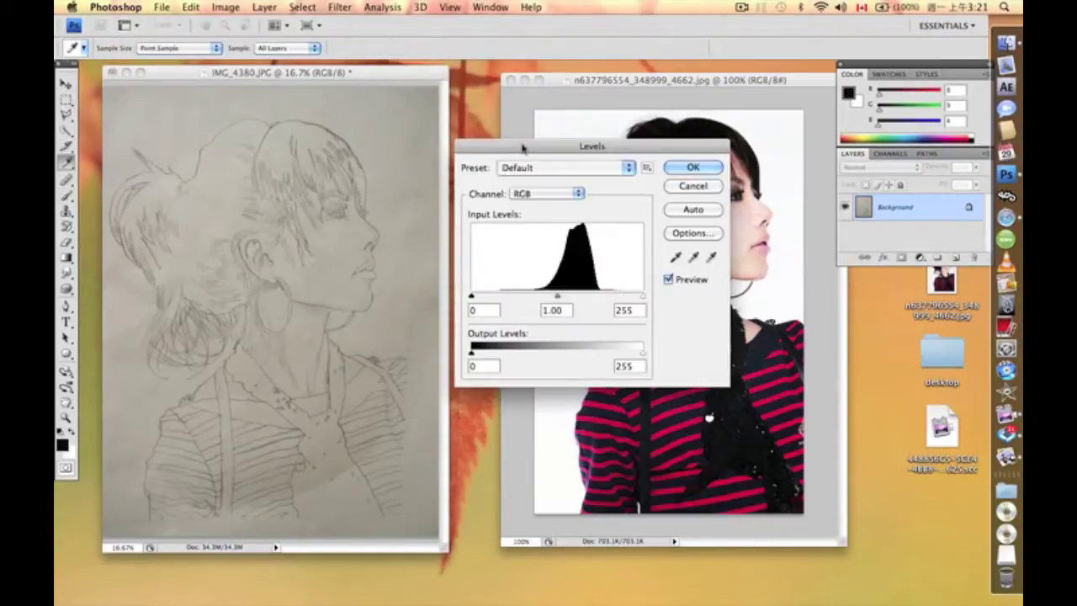
{"action": "left_click_drag", "start_coordinate": [490, 163], "coordinate": [485, 99]}
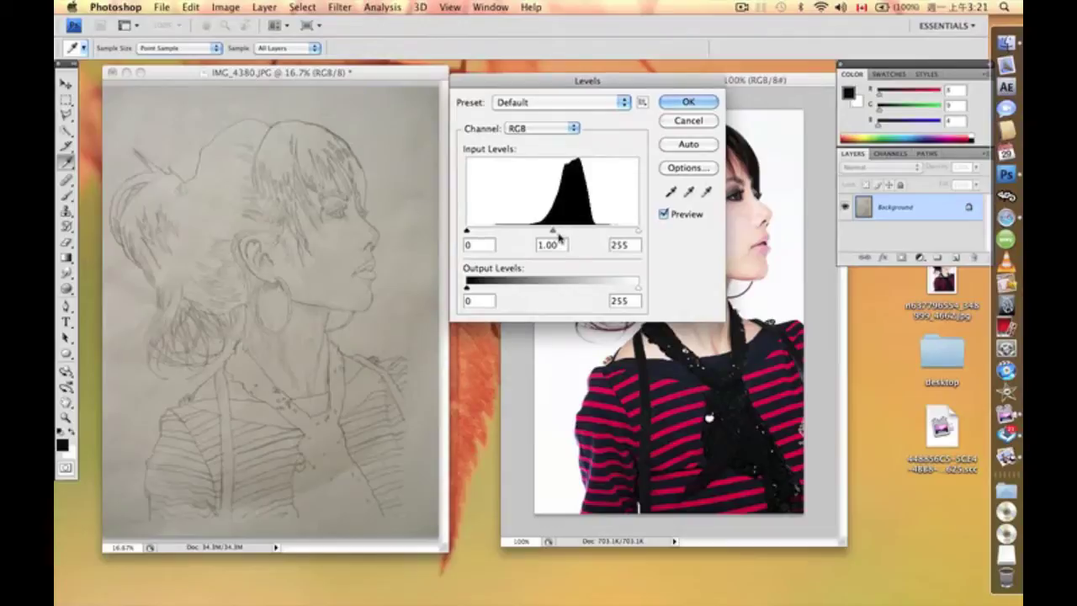
{"action": "mouse_move", "coordinate": [552, 233]}
{"action": "left_mouse_down"}
{"action": "mouse_move", "coordinate": [633, 237]}
{"action": "mouse_move", "coordinate": [566, 234]}
{"action": "mouse_move", "coordinate": [587, 234]}
{"action": "left_mouse_up"}
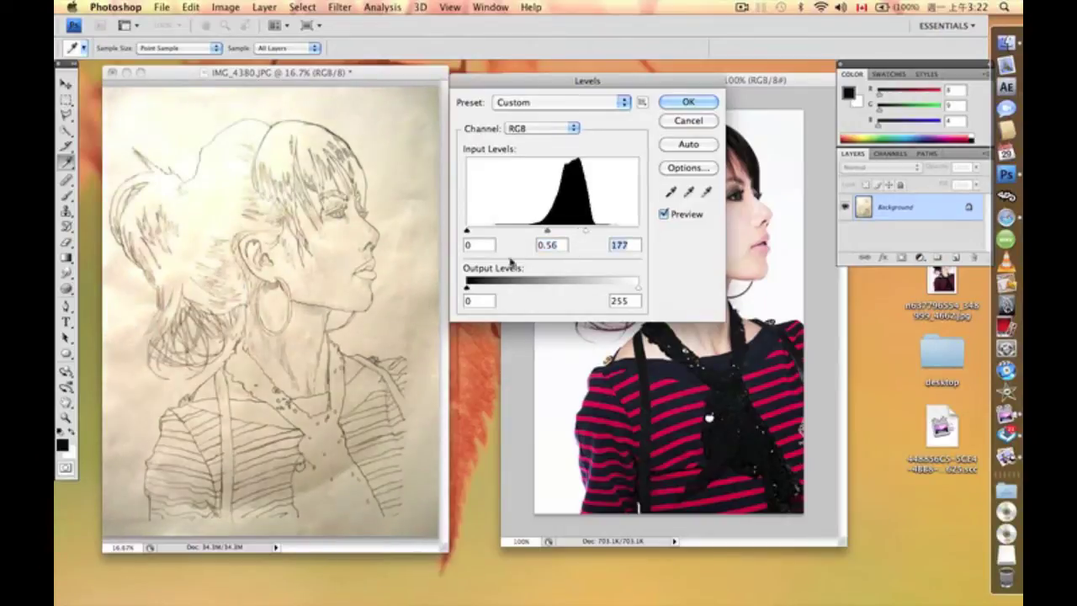
{"action": "mouse_move", "coordinate": [467, 289]}
{"action": "left_mouse_down"}
{"action": "mouse_move", "coordinate": [491, 291]}
{"action": "mouse_move", "coordinate": [467, 289]}
{"action": "left_mouse_up"}
{"action": "mouse_move", "coordinate": [638, 288]}
{"action": "left_mouse_down"}
{"action": "mouse_move", "coordinate": [614, 294]}
{"action": "mouse_move", "coordinate": [697, 296]}
{"action": "mouse_move", "coordinate": [586, 295]}
{"action": "left_mouse_up"}
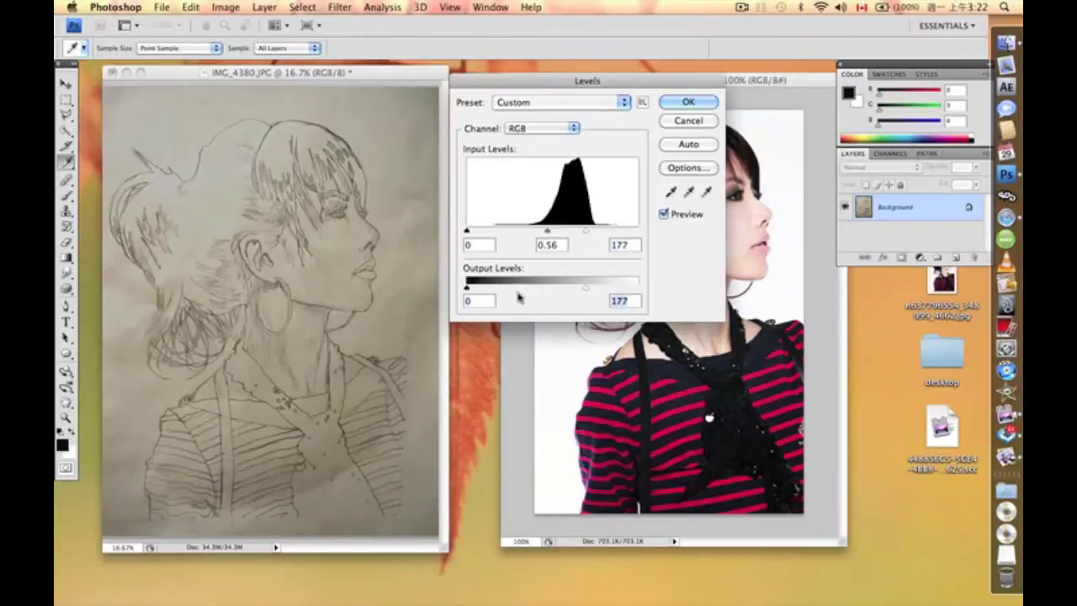
{"action": "mouse_move", "coordinate": [469, 292]}
{"action": "left_mouse_down"}
{"action": "mouse_move", "coordinate": [486, 293]}
{"action": "mouse_move", "coordinate": [441, 288]}
{"action": "mouse_move", "coordinate": [497, 291]}
{"action": "mouse_move", "coordinate": [423, 288]}
{"action": "left_mouse_up"}
{"action": "left_click", "coordinate": [687, 121]}
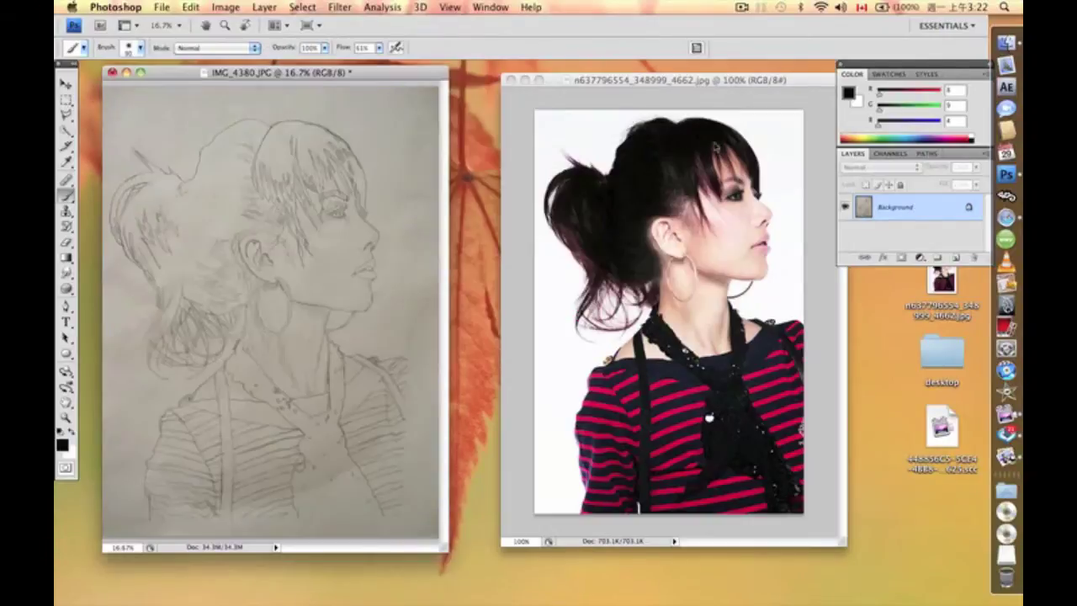
Step: Apply an S-shaped Curves adjustment to the sketch with points 55→35 and 168→196
{"action": "left_click", "coordinate": [226, 7]}
{"action": "mouse_move", "coordinate": [253, 47]}
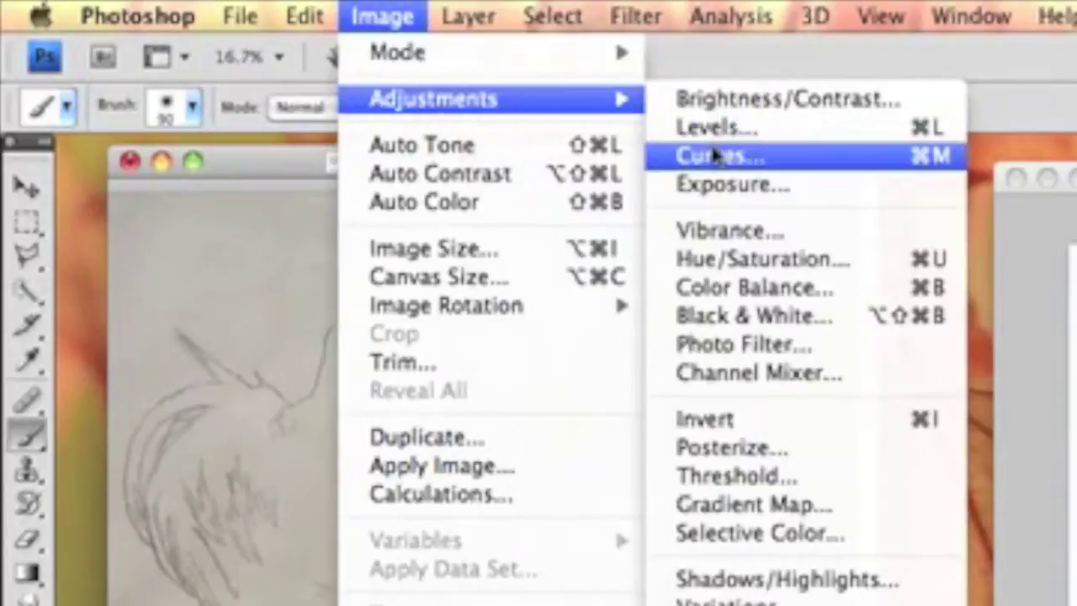
{"action": "left_click", "coordinate": [714, 156]}
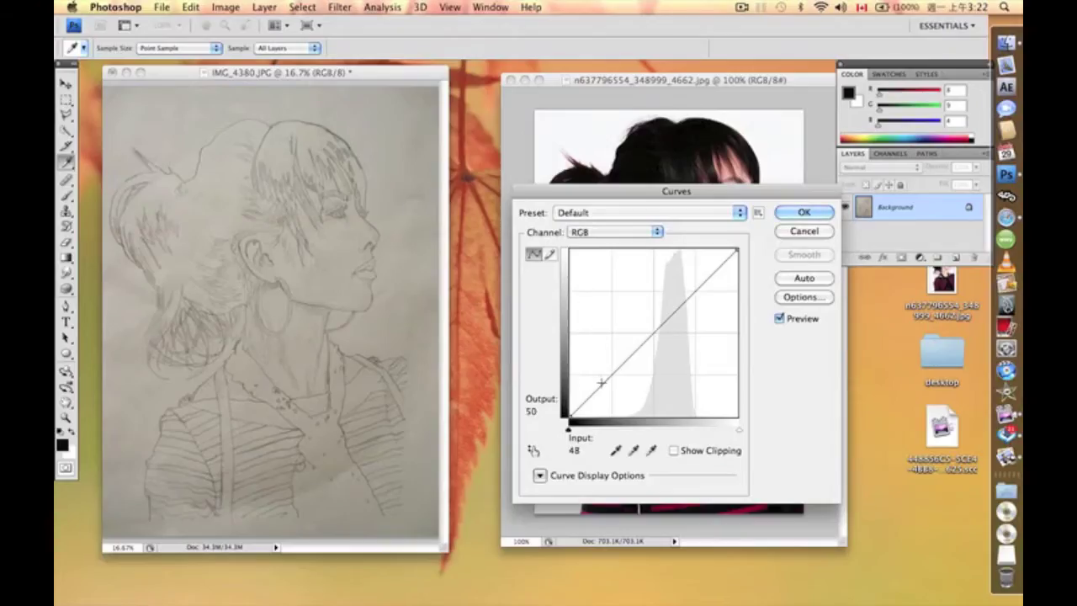
{"action": "left_click_drag", "start_coordinate": [601, 383], "coordinate": [606, 393]}
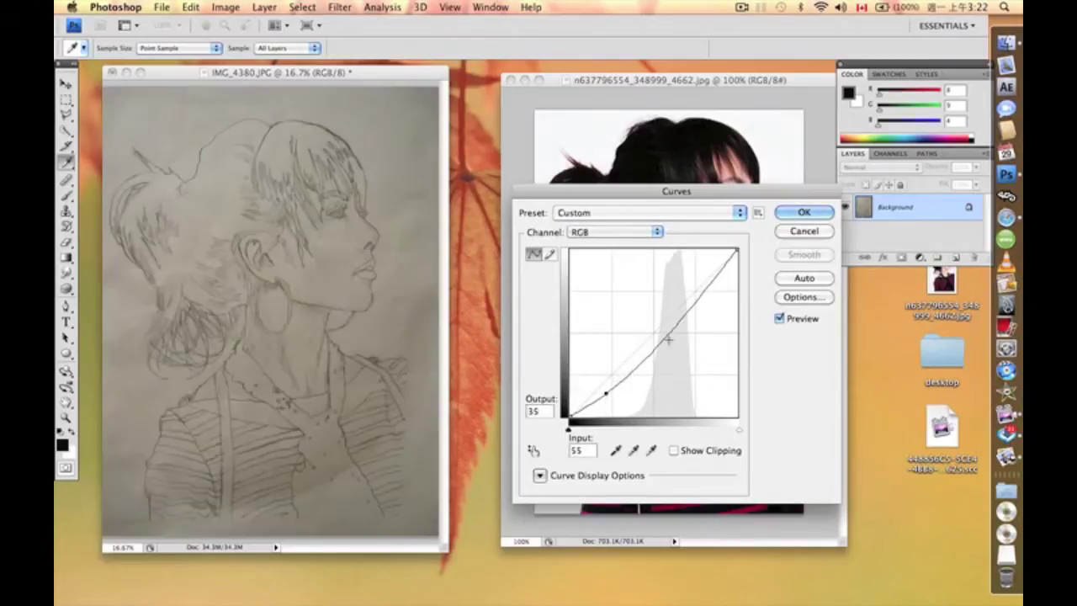
{"action": "mouse_move", "coordinate": [697, 289]}
{"action": "left_mouse_down"}
{"action": "mouse_move", "coordinate": [679, 279]}
{"action": "mouse_move", "coordinate": [679, 289]}
{"action": "left_mouse_up"}
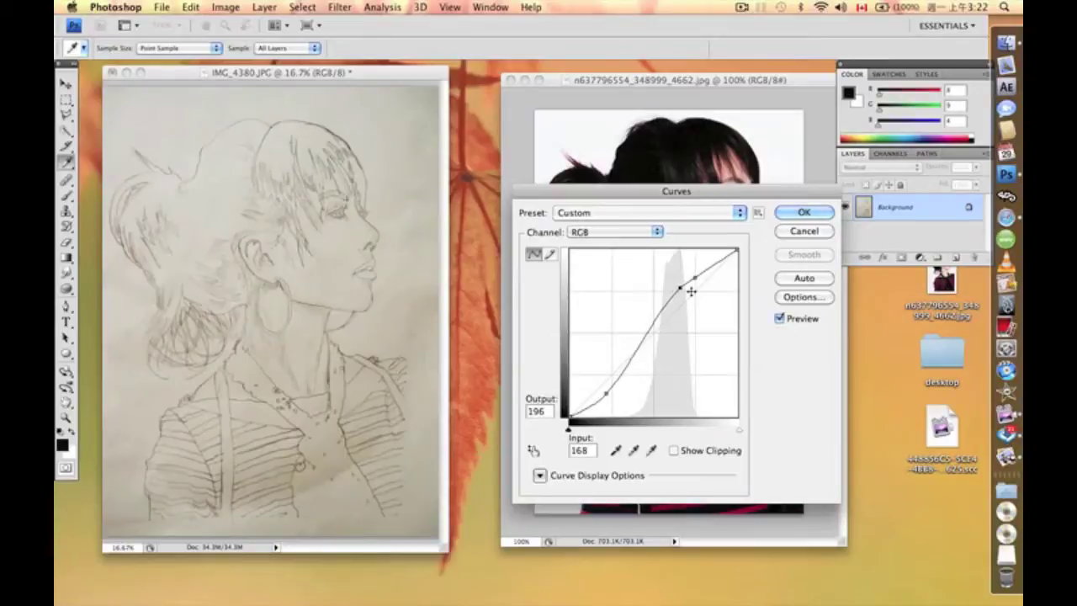
{"action": "left_click", "coordinate": [796, 211]}
{"action": "key", "text": "b"}
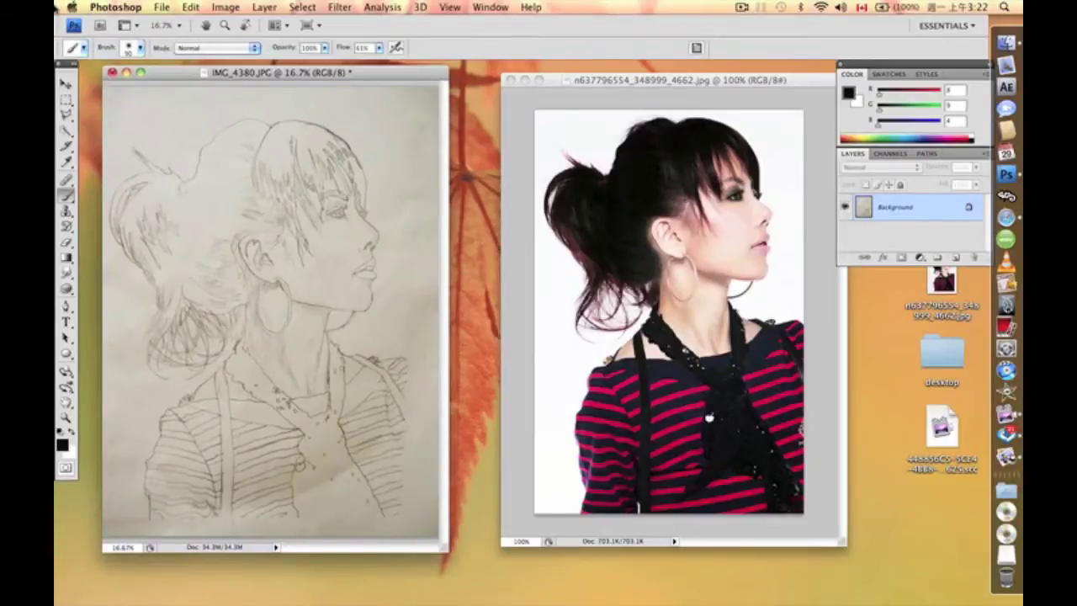
Step: Apply Brightness/Contrast to the sketch with Brightness 29 and Contrast -50
{"action": "left_click", "coordinate": [216, 8]}
{"action": "mouse_move", "coordinate": [223, 45]}
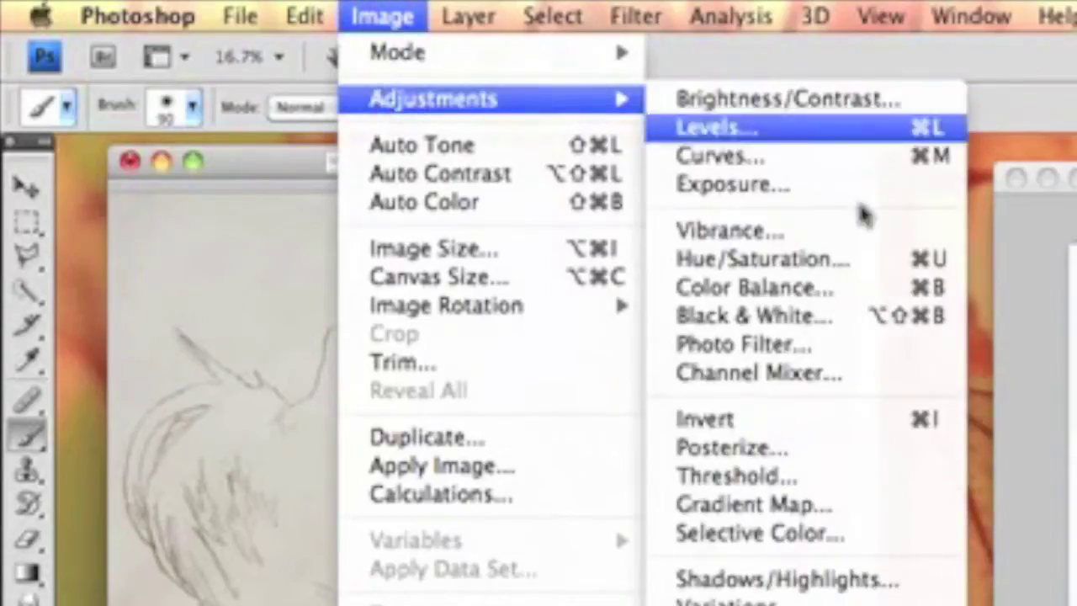
{"action": "left_click", "coordinate": [813, 106]}
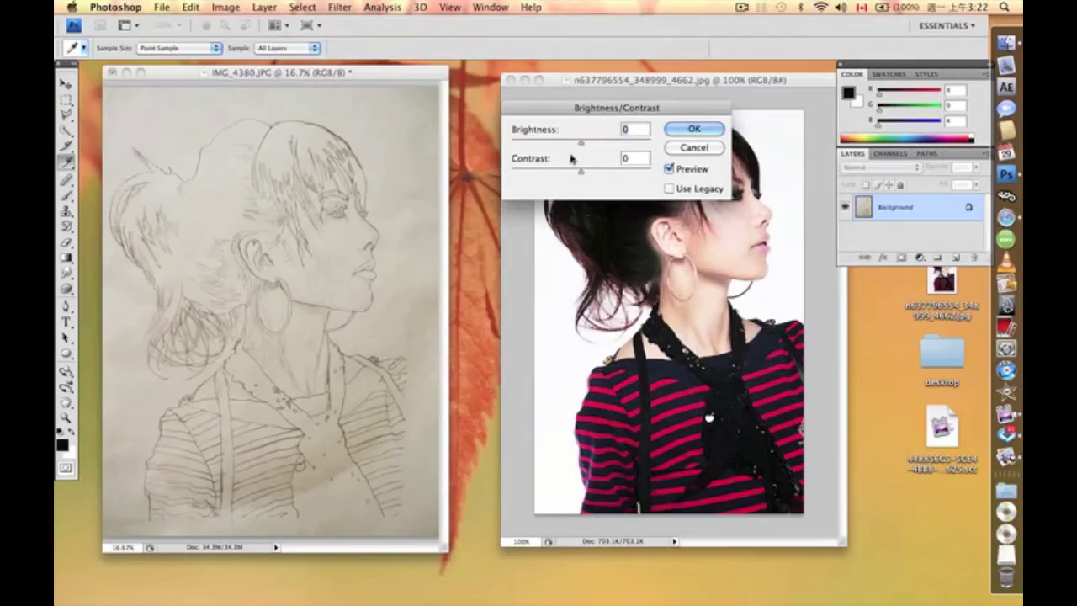
{"action": "mouse_move", "coordinate": [580, 143]}
{"action": "left_mouse_down"}
{"action": "mouse_move", "coordinate": [602, 143]}
{"action": "mouse_move", "coordinate": [581, 175]}
{"action": "mouse_move", "coordinate": [650, 172]}
{"action": "left_mouse_up"}
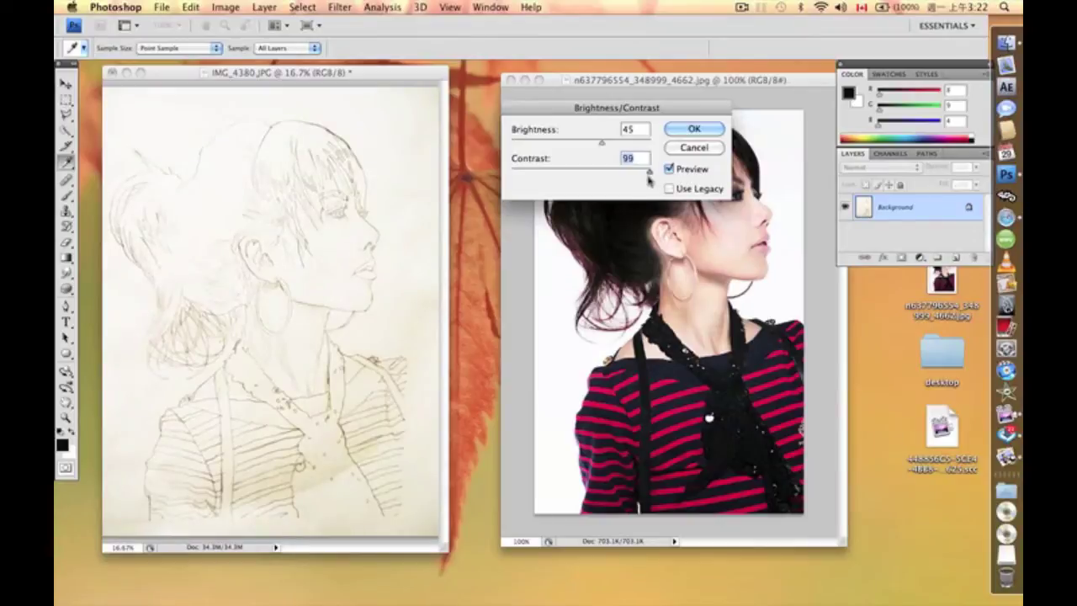
{"action": "left_click_drag", "start_coordinate": [650, 172], "coordinate": [511, 174]}
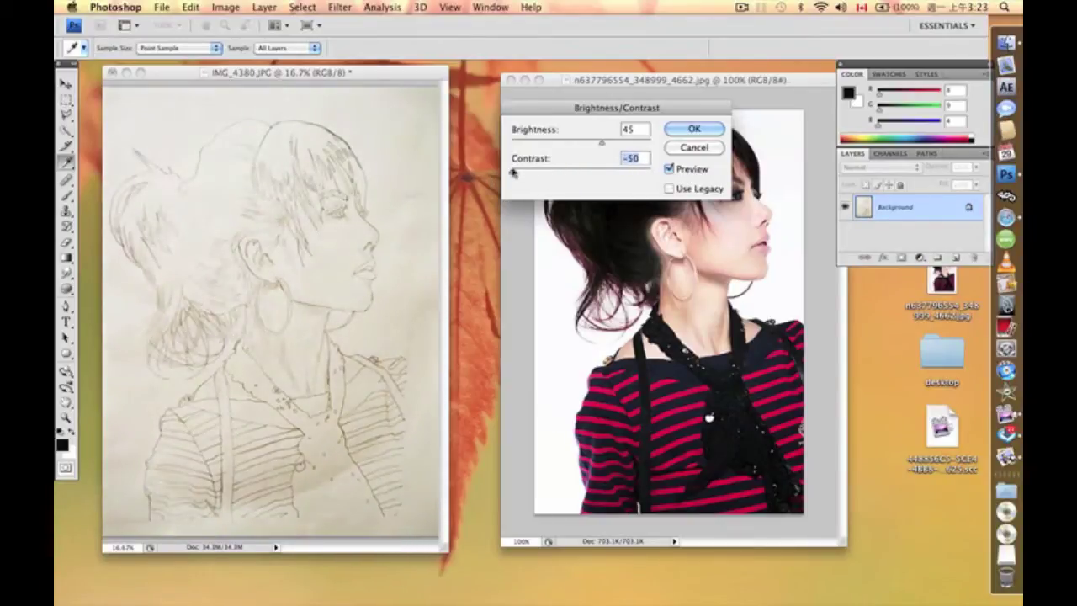
{"action": "mouse_move", "coordinate": [603, 143]}
{"action": "left_mouse_down"}
{"action": "mouse_move", "coordinate": [625, 147]}
{"action": "mouse_move", "coordinate": [574, 145]}
{"action": "mouse_move", "coordinate": [594, 148]}
{"action": "left_mouse_up"}
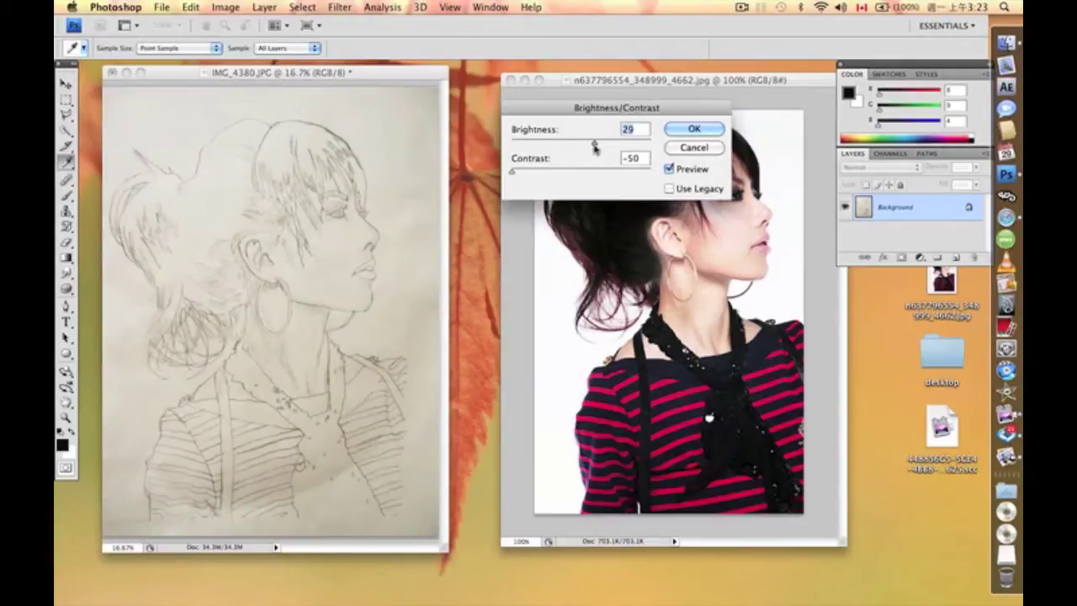
{"action": "left_click", "coordinate": [714, 132]}
Step: Apply Shadows/Highlights to the sketch with Shadows 55% and Highlights 25%
{"action": "key", "text": "b"}
{"action": "left_click", "coordinate": [226, 7]}
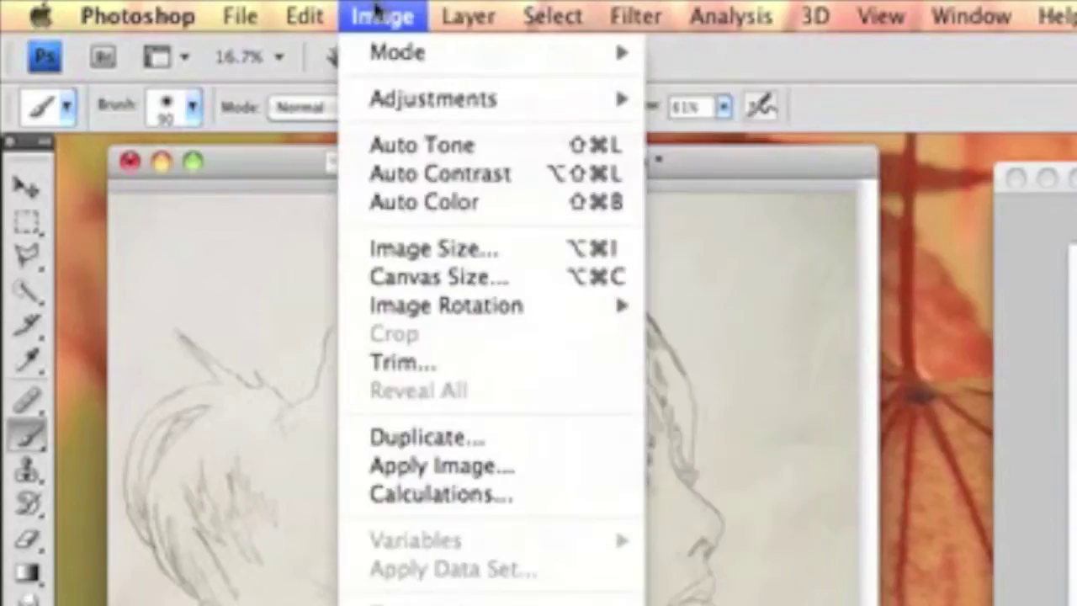
{"action": "mouse_move", "coordinate": [232, 45]}
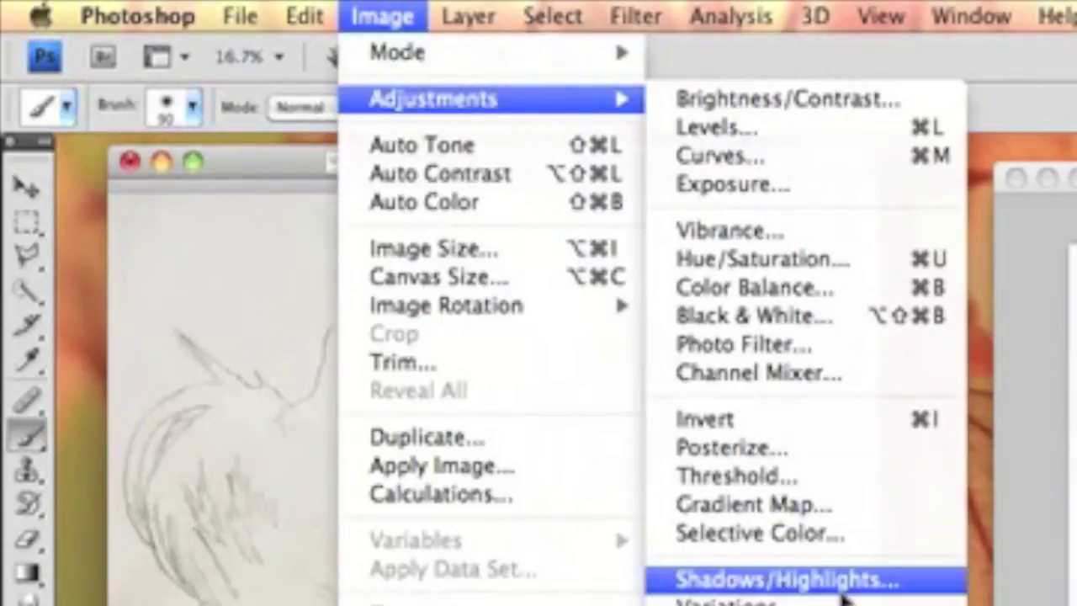
{"action": "left_click", "coordinate": [842, 579]}
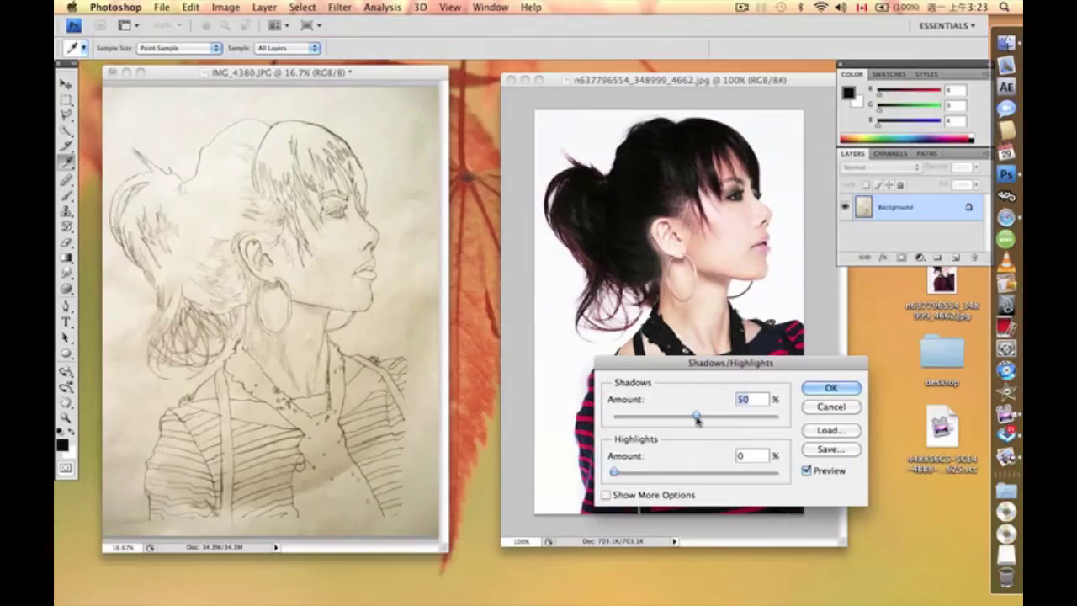
{"action": "left_click_drag", "start_coordinate": [697, 419], "coordinate": [754, 416]}
{"action": "type", "text": "100"}
{"action": "mouse_move", "coordinate": [615, 472]}
{"action": "left_mouse_down"}
{"action": "mouse_move", "coordinate": [701, 475]}
{"action": "mouse_move", "coordinate": [632, 478]}
{"action": "mouse_move", "coordinate": [655, 474]}
{"action": "left_mouse_up"}
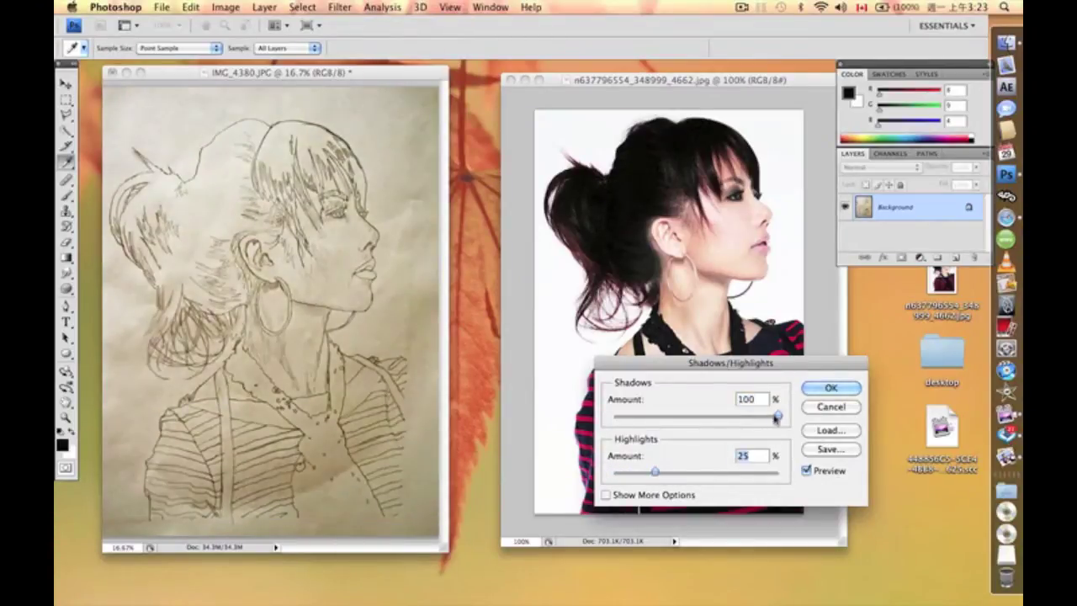
{"action": "left_click_drag", "start_coordinate": [777, 418], "coordinate": [705, 428]}
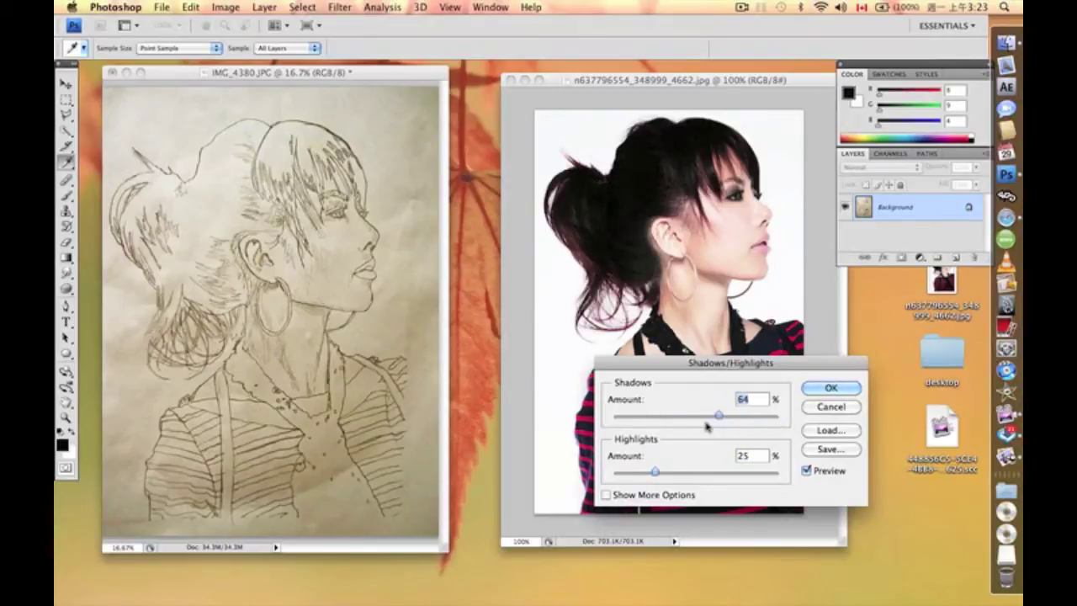
{"action": "left_click", "coordinate": [821, 388]}
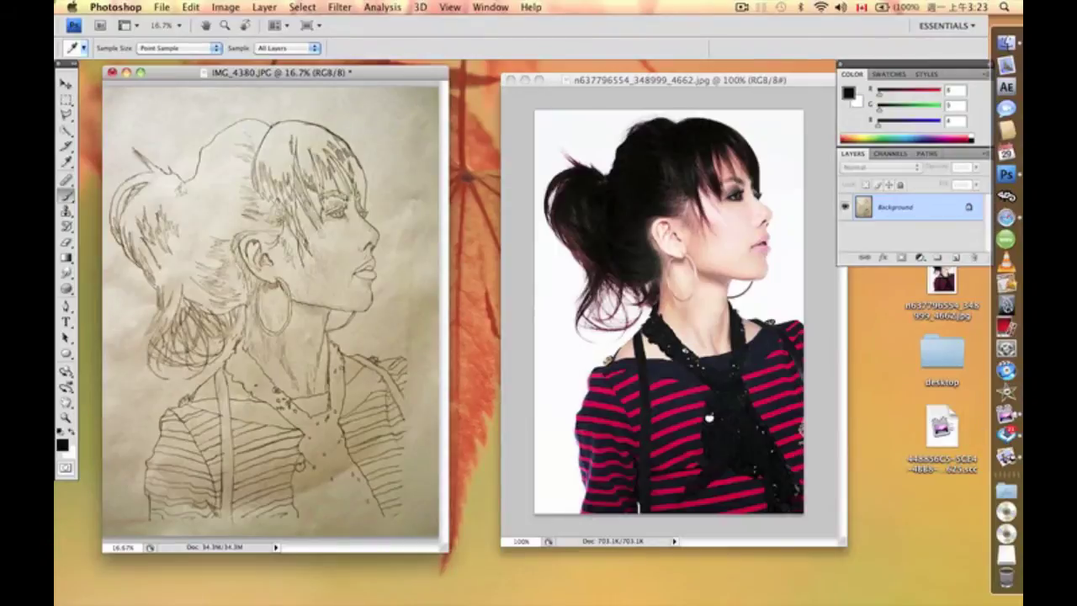
Step: Enlarge the sketch's document window and shift it slightly left
{"action": "key", "text": "b"}
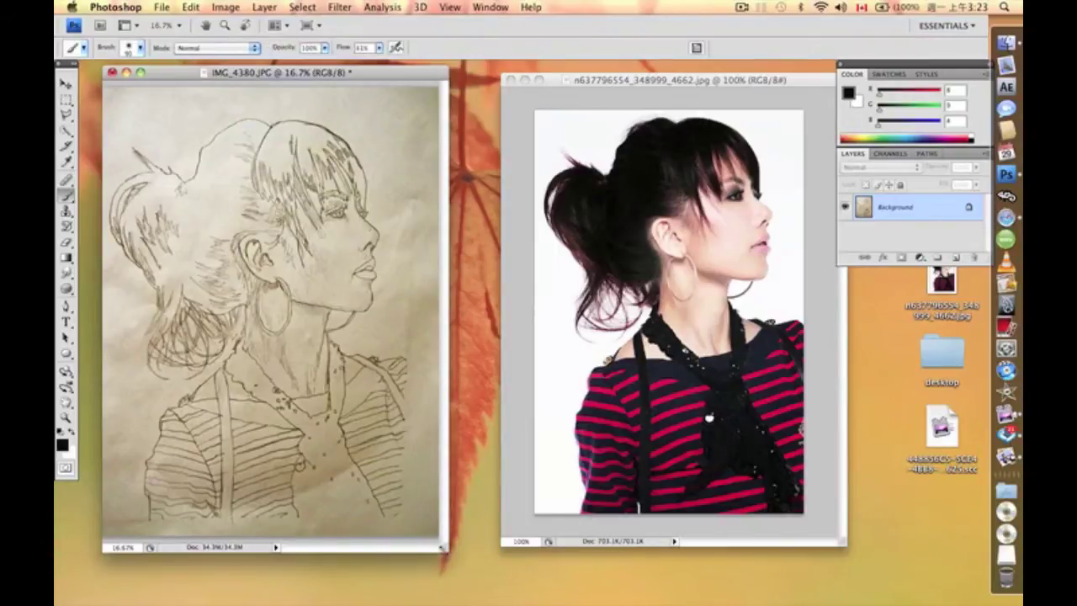
{"action": "left_click_drag", "start_coordinate": [442, 547], "coordinate": [496, 591]}
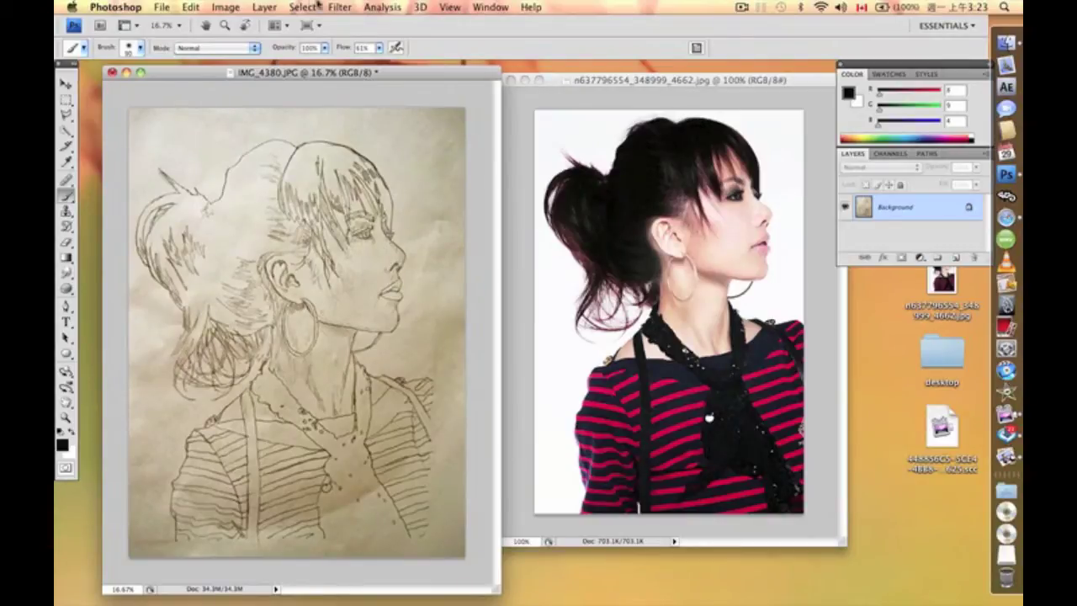
{"action": "left_click_drag", "start_coordinate": [294, 81], "coordinate": [258, 78]}
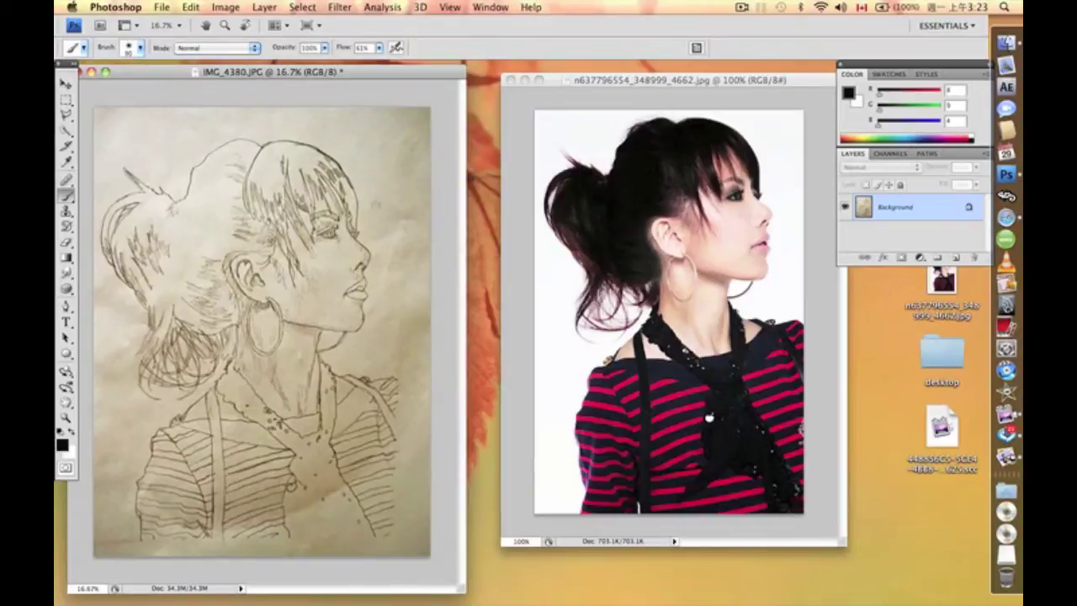
{"action": "left_click", "coordinate": [312, 7]}
Step: Create an empty Layer 1 above the Background and move the sketch window toward the photo
{"action": "mouse_move", "coordinate": [278, 7]}
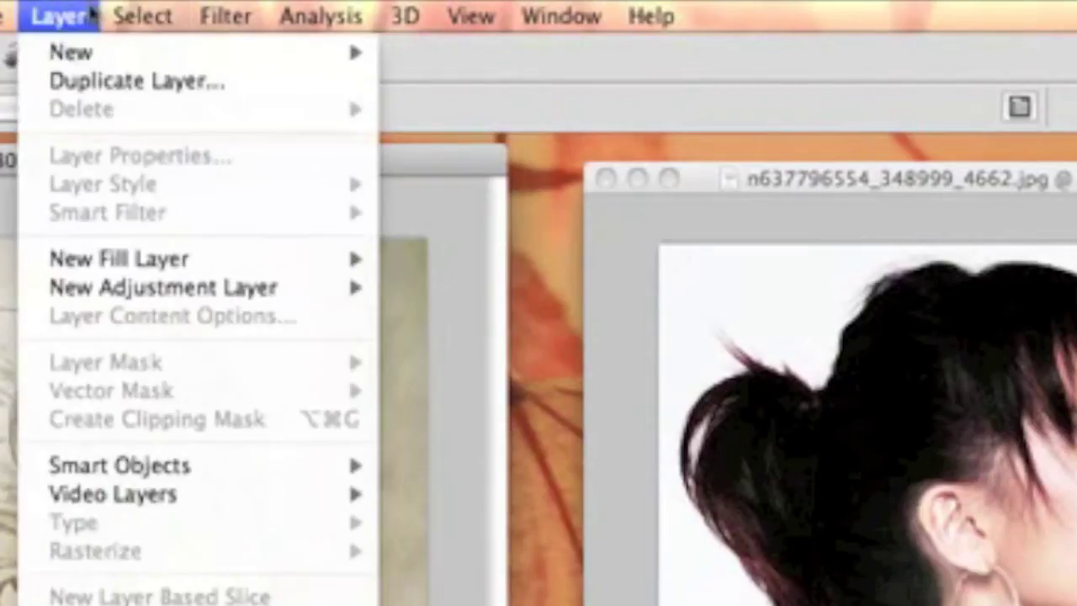
{"action": "mouse_move", "coordinate": [92, 52]}
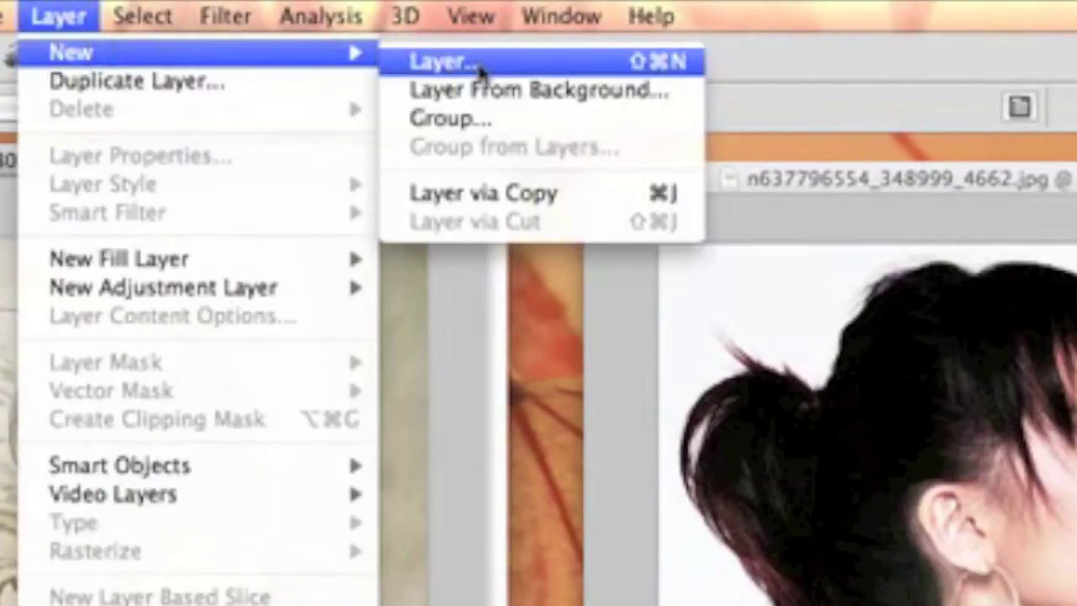
{"action": "left_click", "coordinate": [481, 71]}
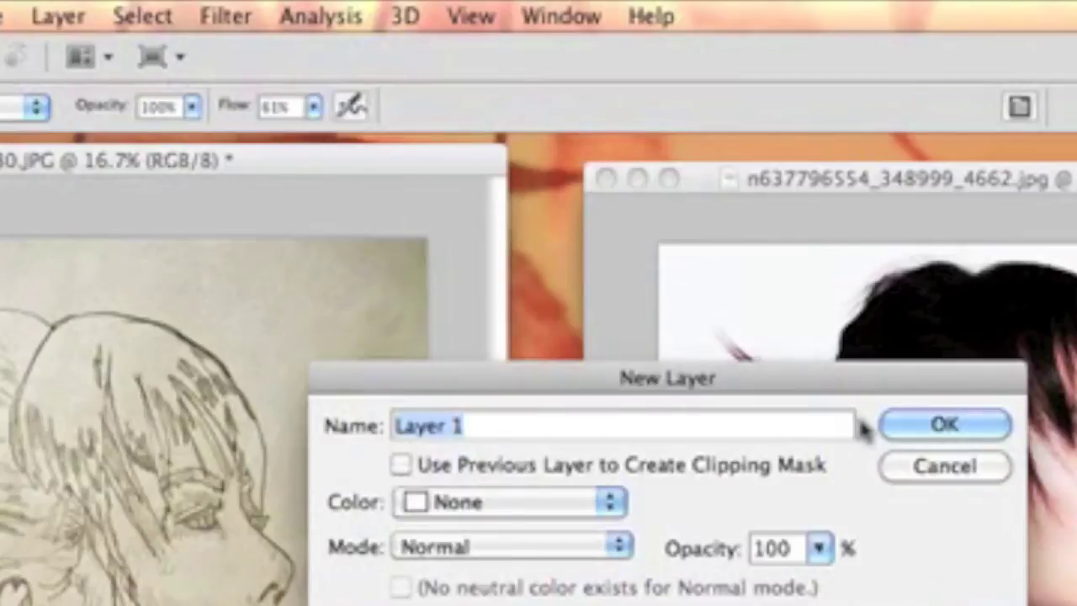
{"action": "left_click", "coordinate": [951, 431]}
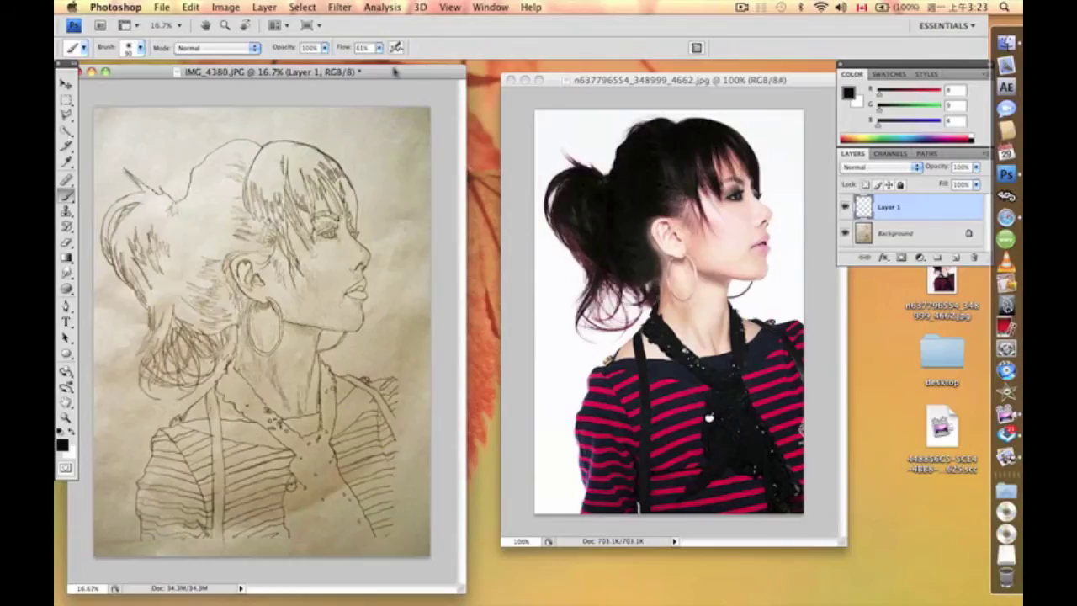
{"action": "left_click_drag", "start_coordinate": [394, 72], "coordinate": [476, 71]}
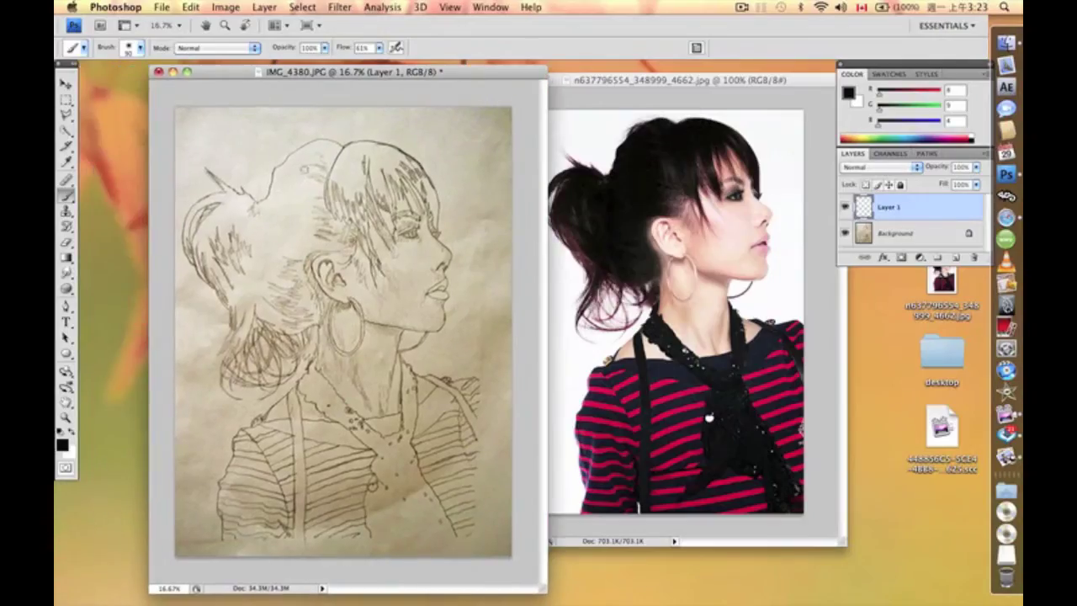
{"action": "left_click", "coordinate": [69, 116]}
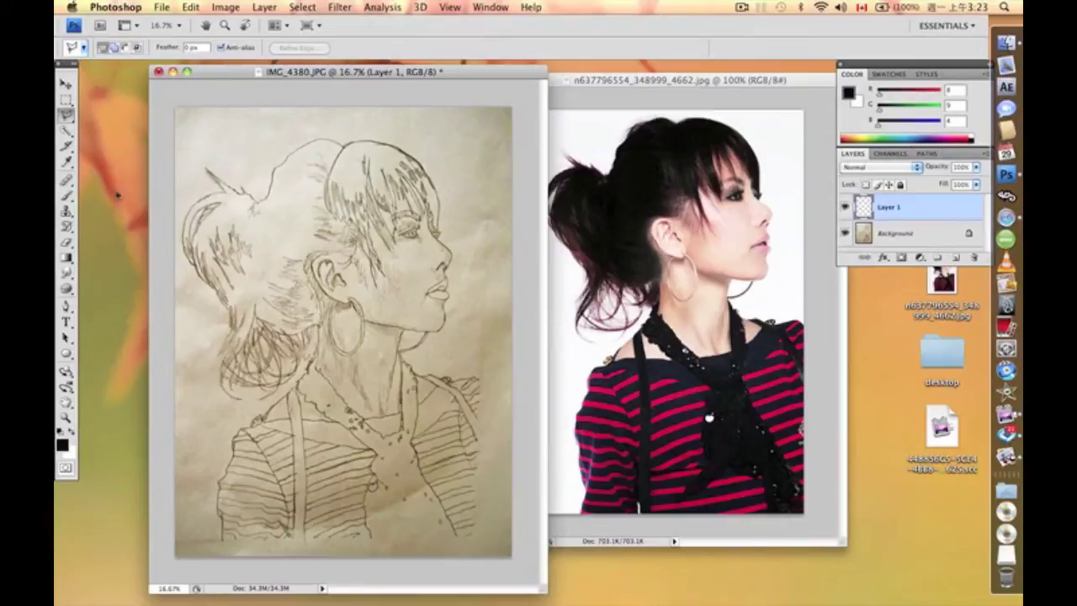
Step: Zoom the sketch to 33.3%, move its window left beside the photo, and pick the Lasso
{"action": "key", "text": "z"}
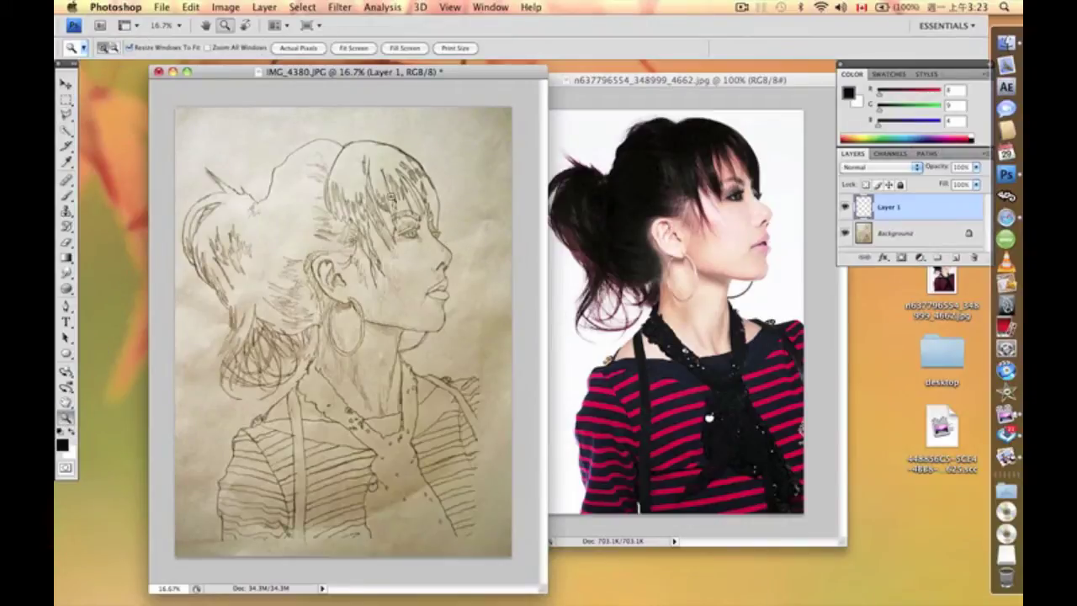
{"action": "left_click", "coordinate": [446, 256]}
{"action": "left_click", "coordinate": [597, 312]}
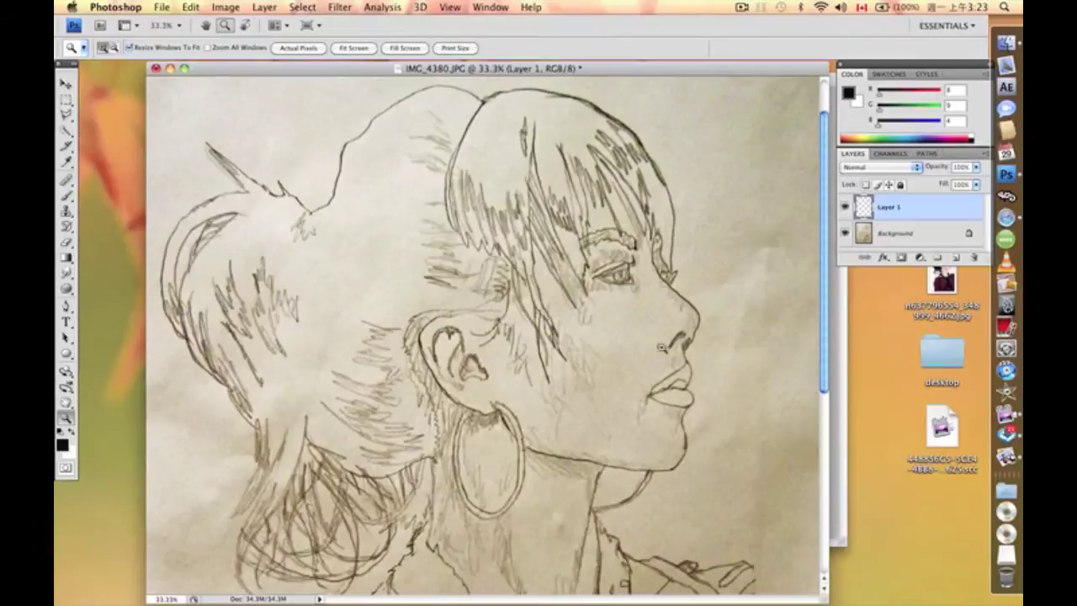
{"action": "left_click_drag", "start_coordinate": [623, 70], "coordinate": [483, 71]}
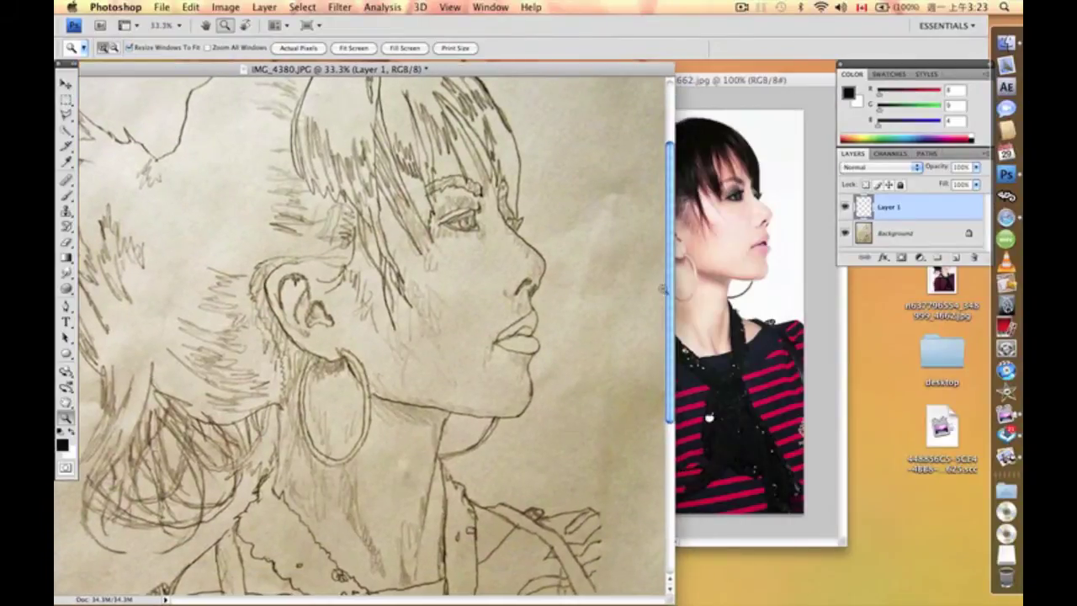
{"action": "left_click", "coordinate": [65, 116]}
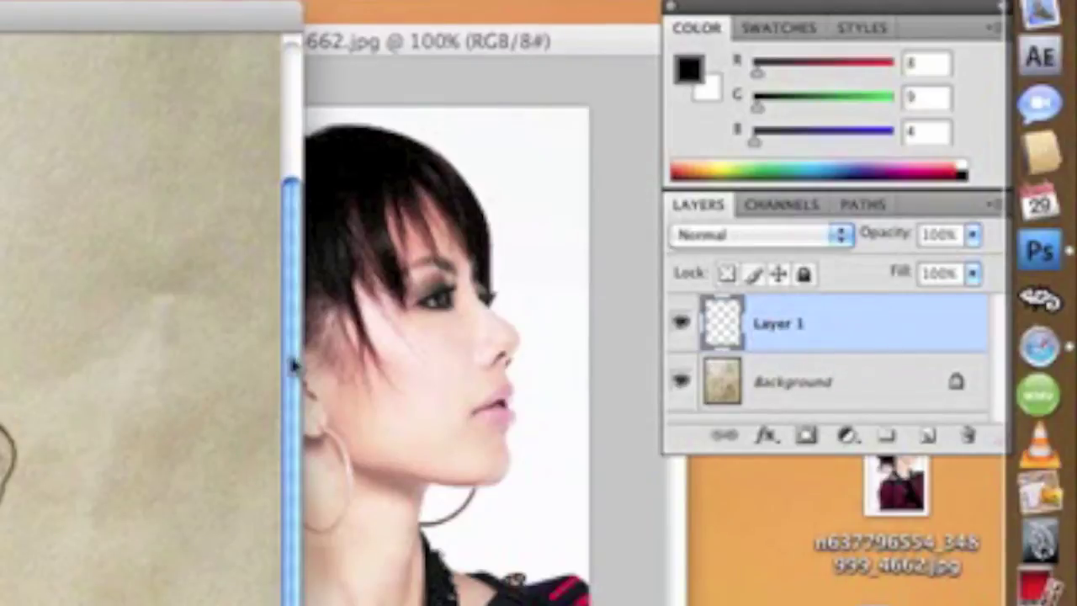
{"action": "left_click", "coordinate": [803, 389]}
Step: Make Layer 1 active again and drag the reference photo window over the sketch
{"action": "left_click", "coordinate": [762, 329]}
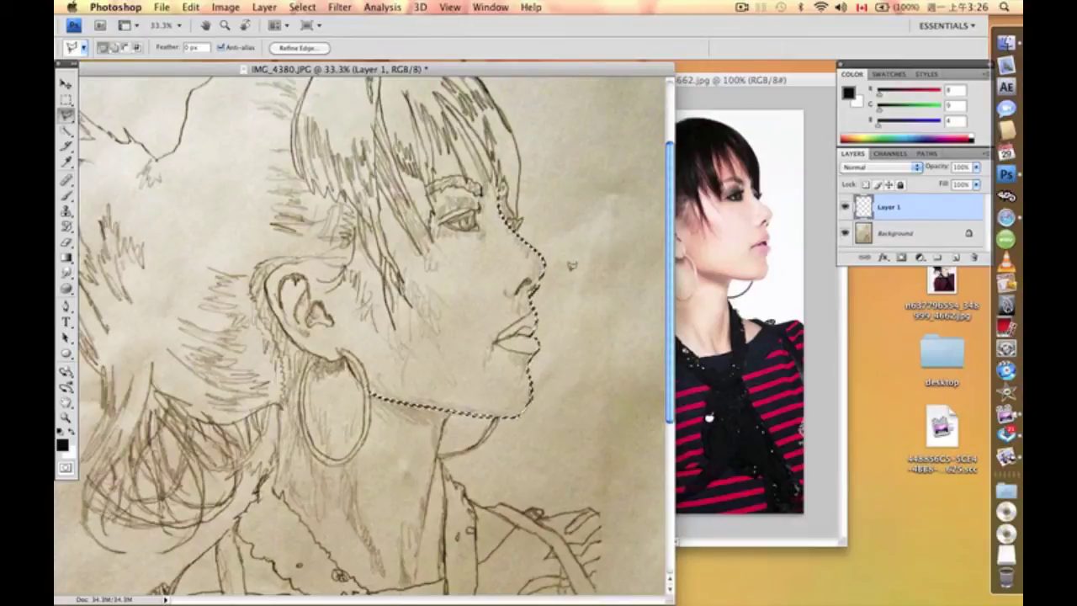
{"action": "left_click_drag", "start_coordinate": [727, 80], "coordinate": [691, 74]}
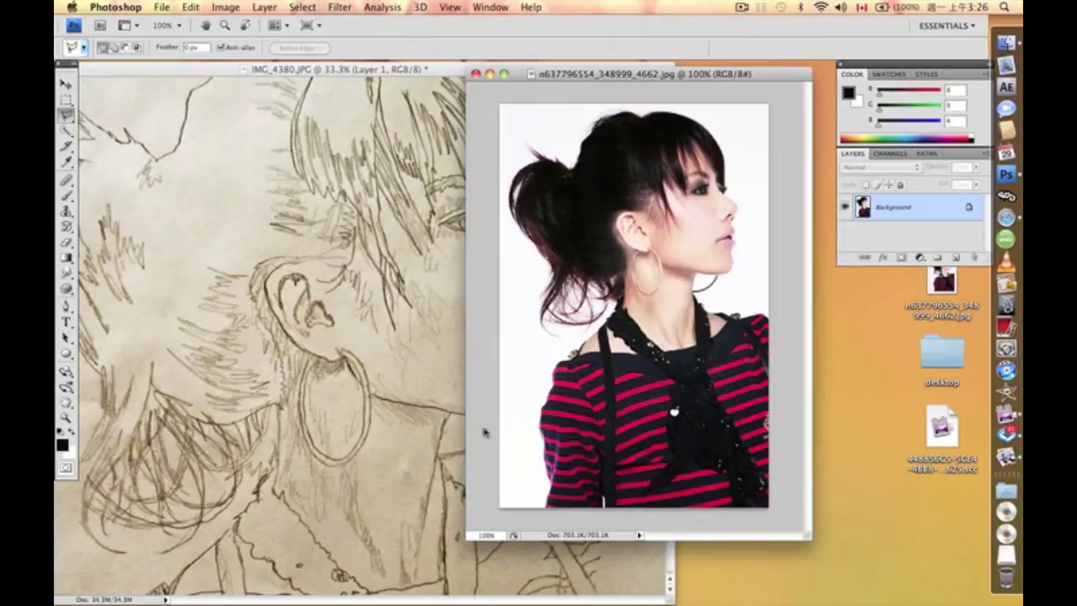
Step: Zoom the photo to 300% and sample a dark red (R70 G19 B24) from the hair
{"action": "left_click", "coordinate": [64, 417]}
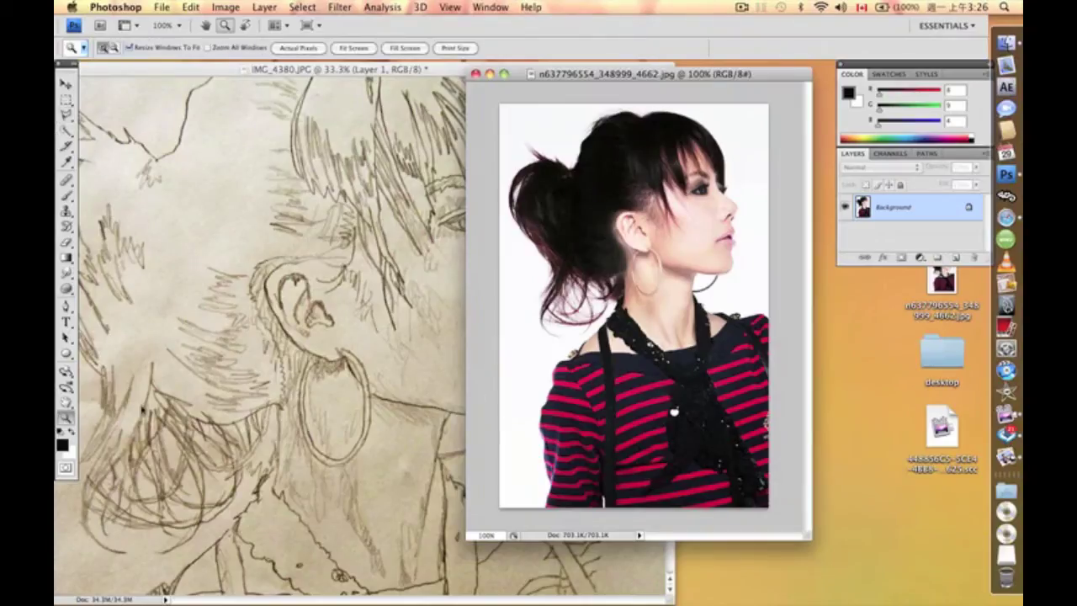
{"action": "left_click", "coordinate": [743, 218]}
{"action": "left_click", "coordinate": [727, 295]}
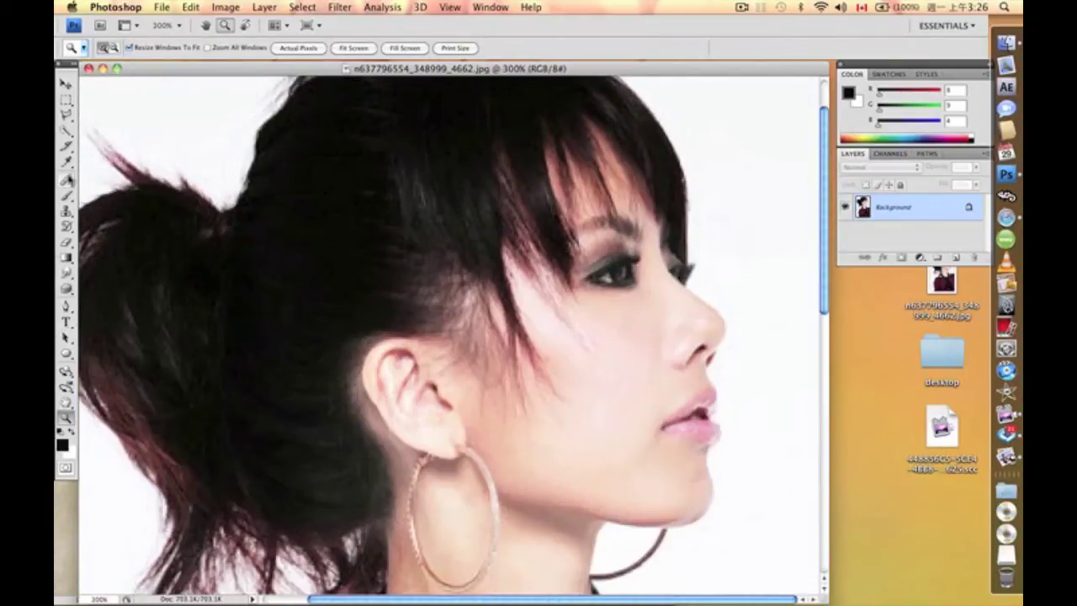
{"action": "left_click", "coordinate": [65, 163]}
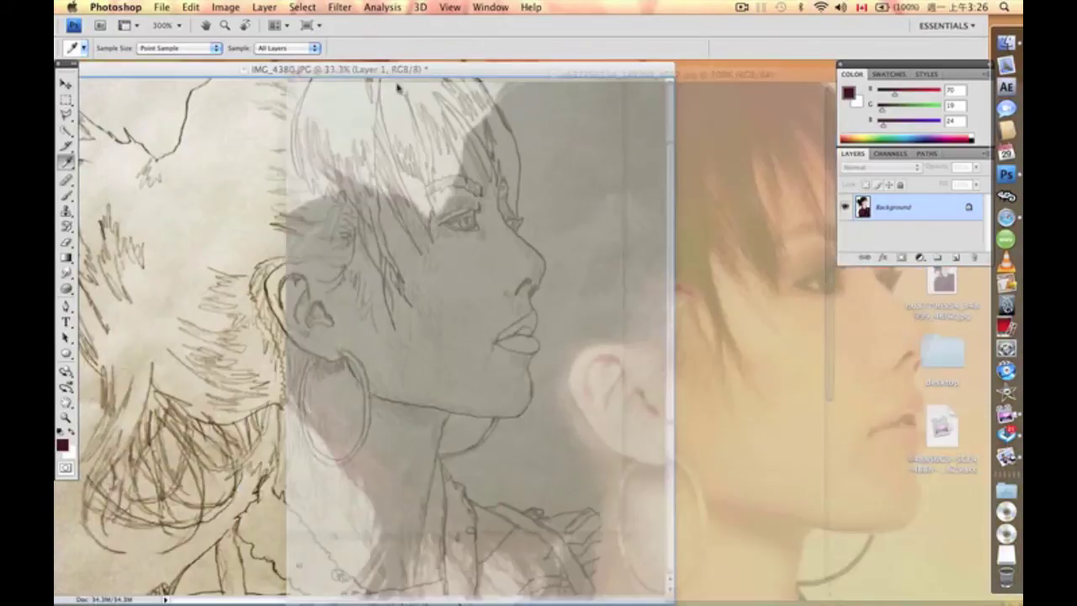
{"action": "left_click", "coordinate": [192, 81]}
{"action": "mouse_move", "coordinate": [206, 81]}
{"action": "left_mouse_down"}
{"action": "mouse_move", "coordinate": [352, 108]}
{"action": "mouse_move", "coordinate": [685, 68]}
{"action": "mouse_move", "coordinate": [671, 58]}
{"action": "left_mouse_up"}
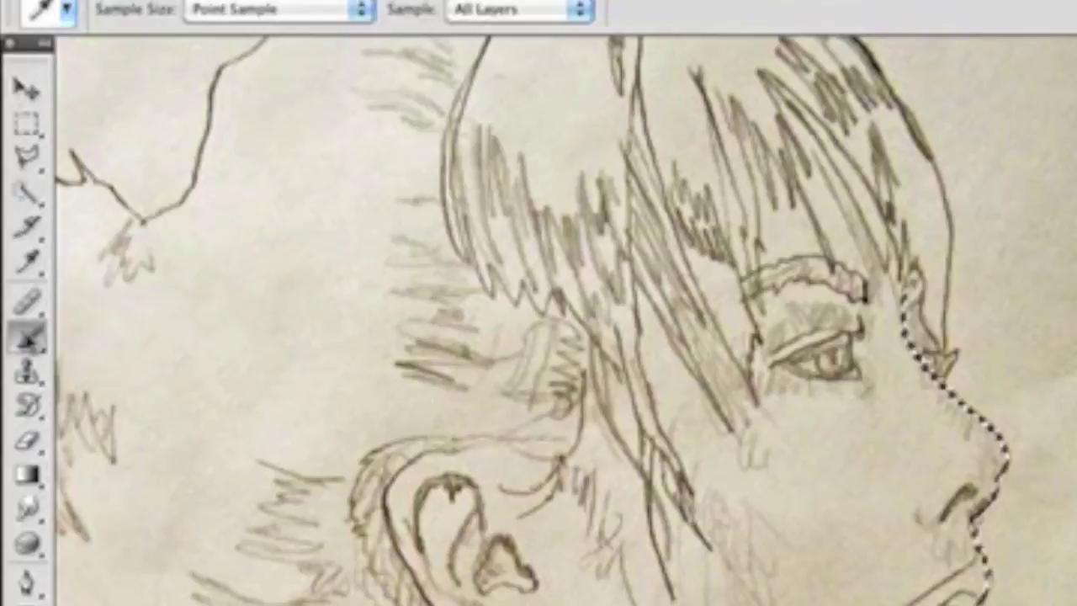
Step: Paint a dark red face-profile line on Layer 1, deselect, and hide the Background layer
{"action": "key", "text": "alt"}
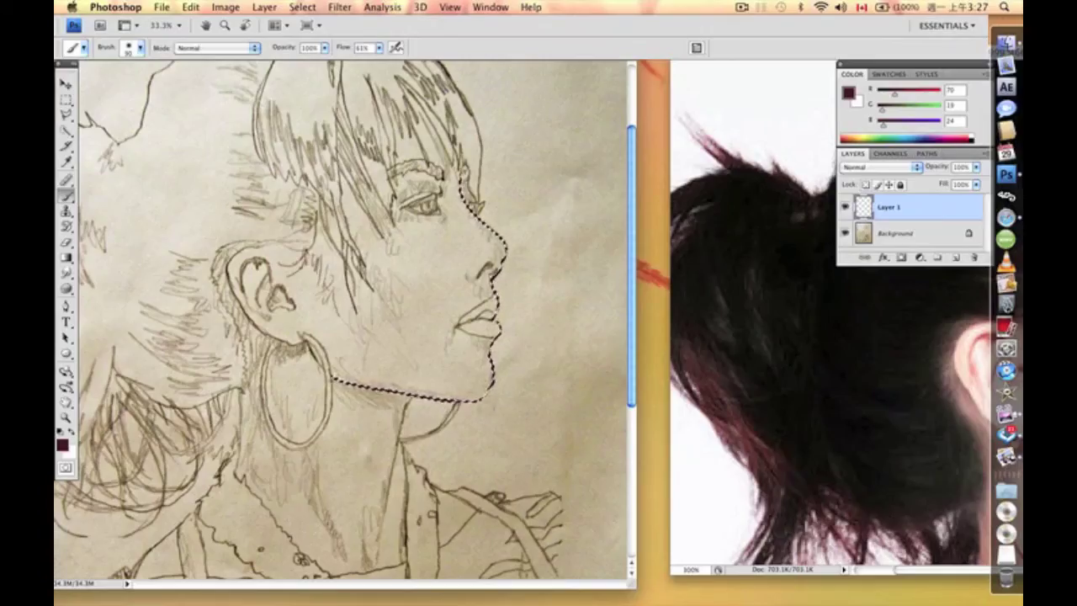
{"action": "key", "text": "l"}
{"action": "right_click", "coordinate": [471, 208]}
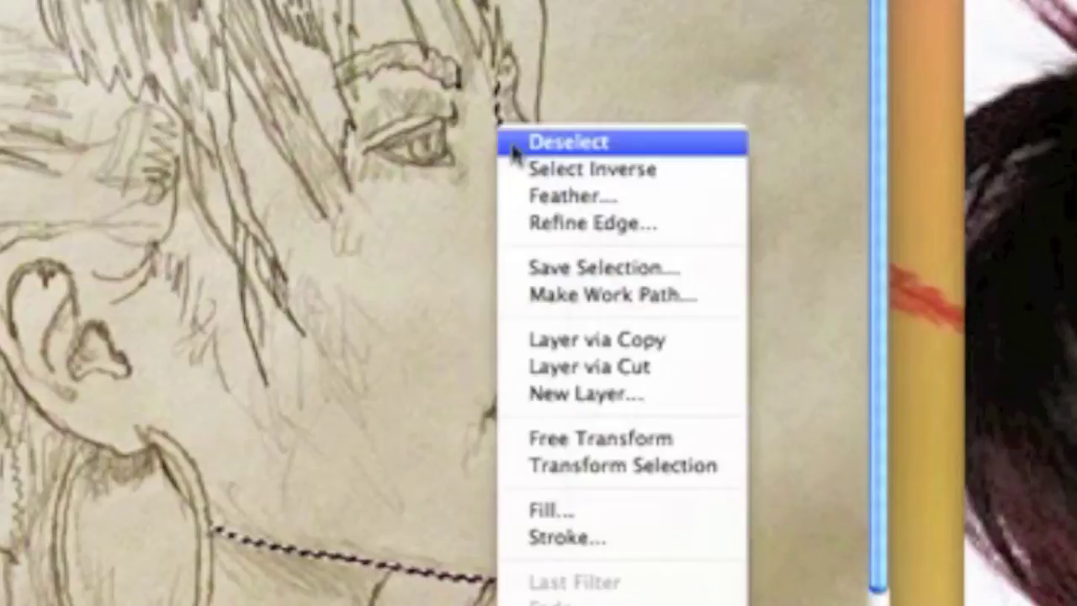
{"action": "left_click", "coordinate": [516, 143]}
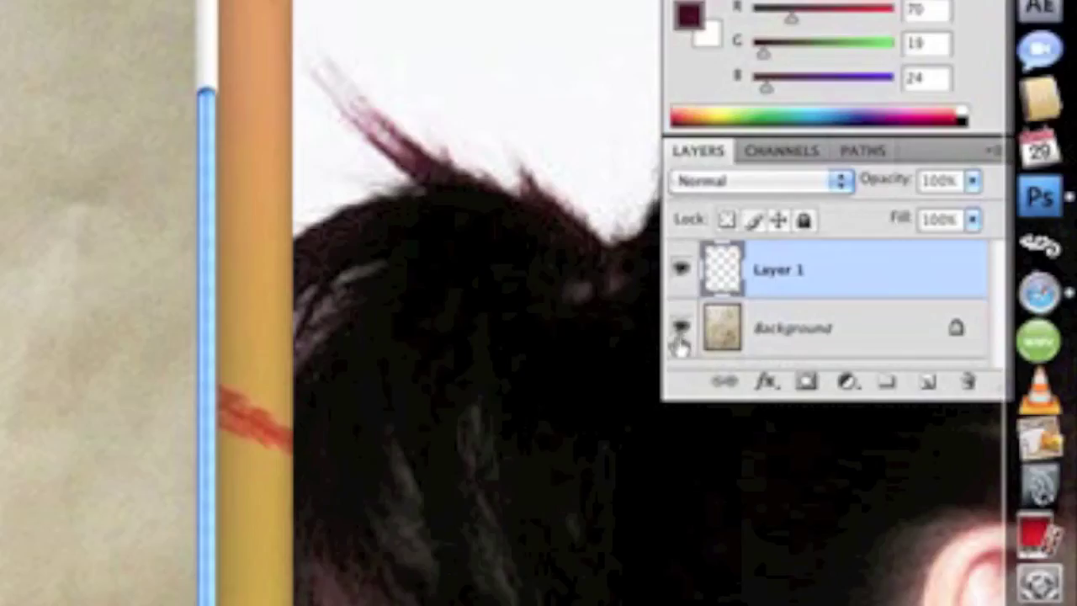
{"action": "left_click", "coordinate": [845, 235]}
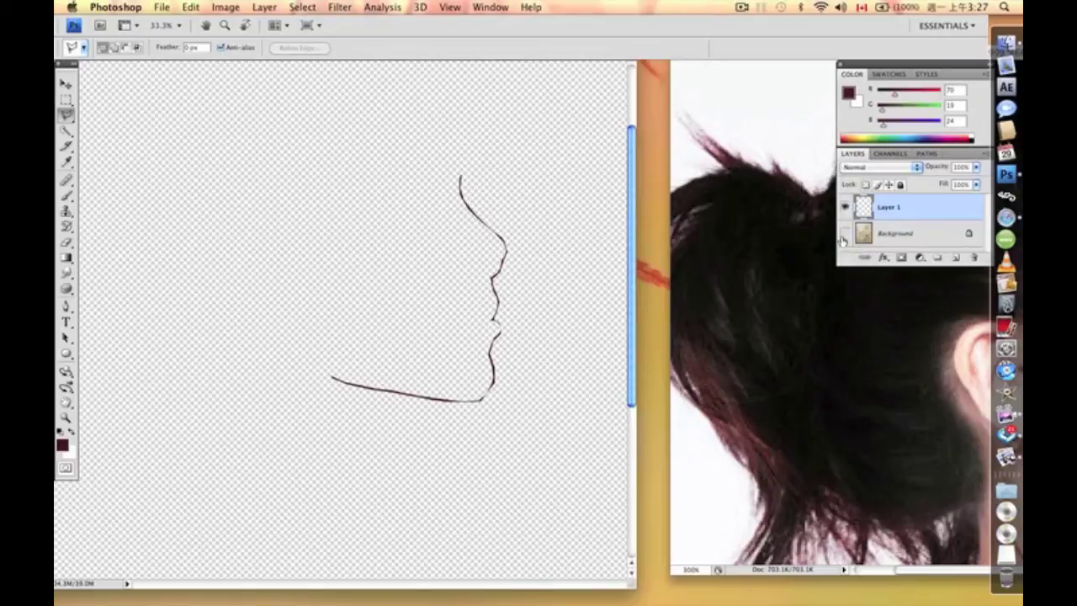
{"action": "left_click", "coordinate": [843, 240]}
{"action": "left_click", "coordinate": [843, 240]}
{"action": "left_click", "coordinate": [843, 240]}
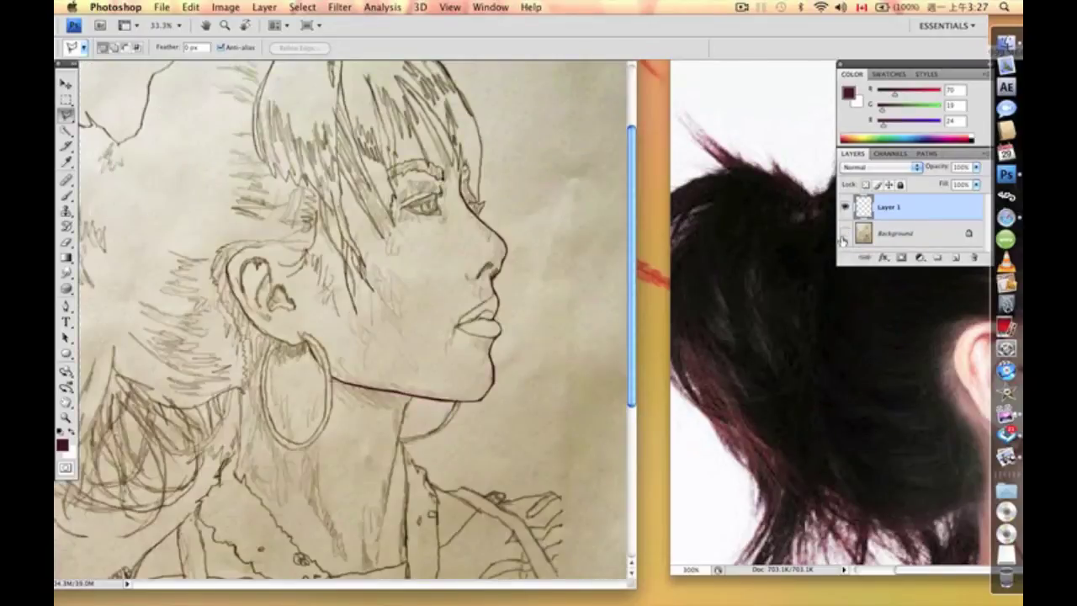
{"action": "left_click", "coordinate": [843, 240]}
{"action": "left_click", "coordinate": [843, 233]}
{"action": "left_click", "coordinate": [843, 240]}
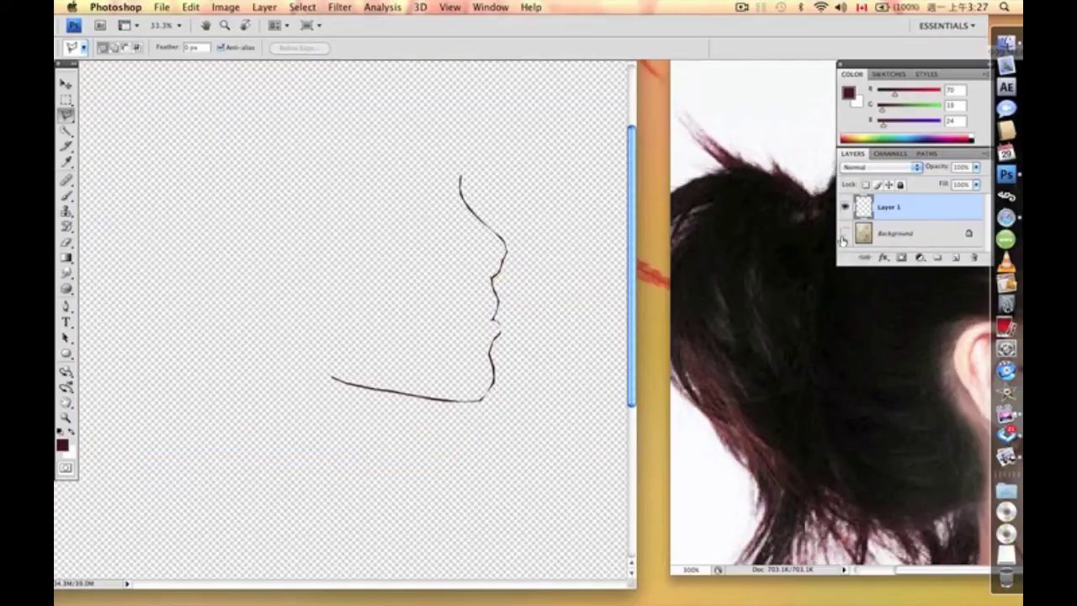
{"action": "left_click", "coordinate": [843, 240]}
{"action": "left_click", "coordinate": [844, 240]}
{"action": "left_click", "coordinate": [843, 240]}
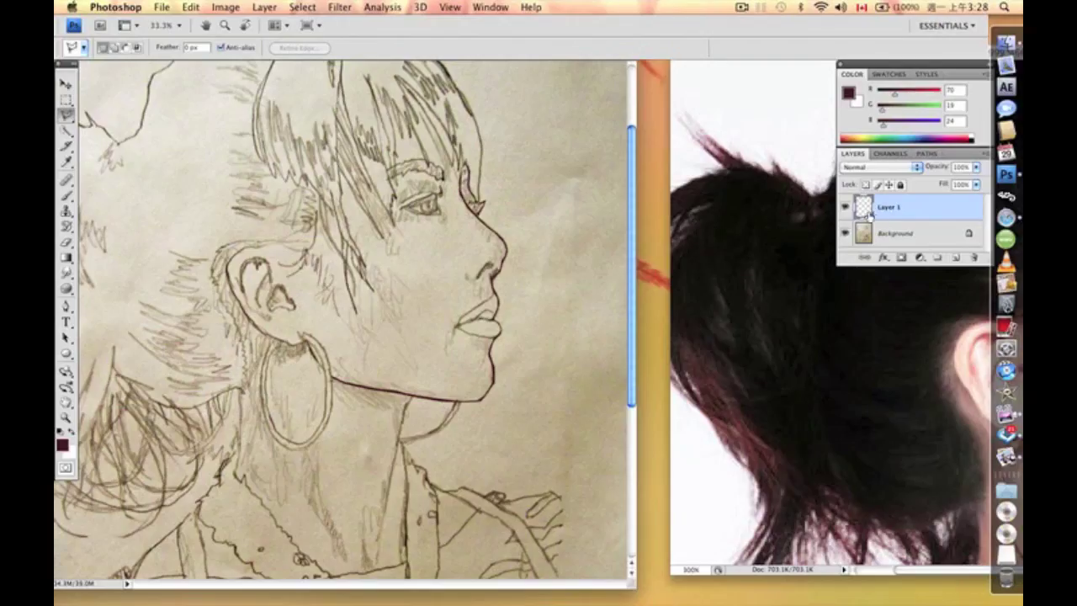
{"action": "left_click", "coordinate": [846, 234]}
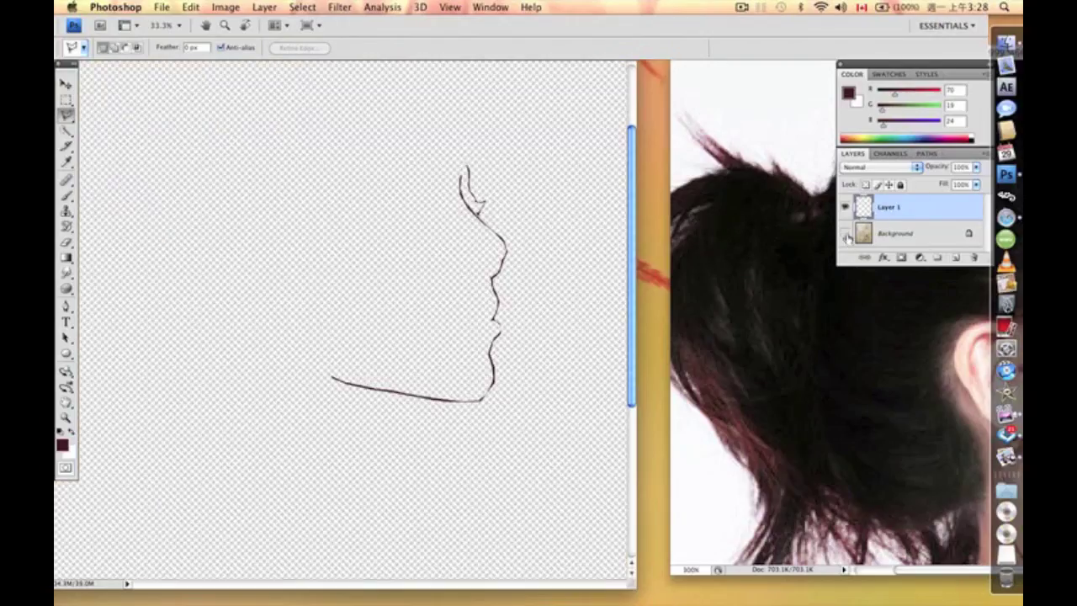
{"action": "left_click", "coordinate": [847, 236]}
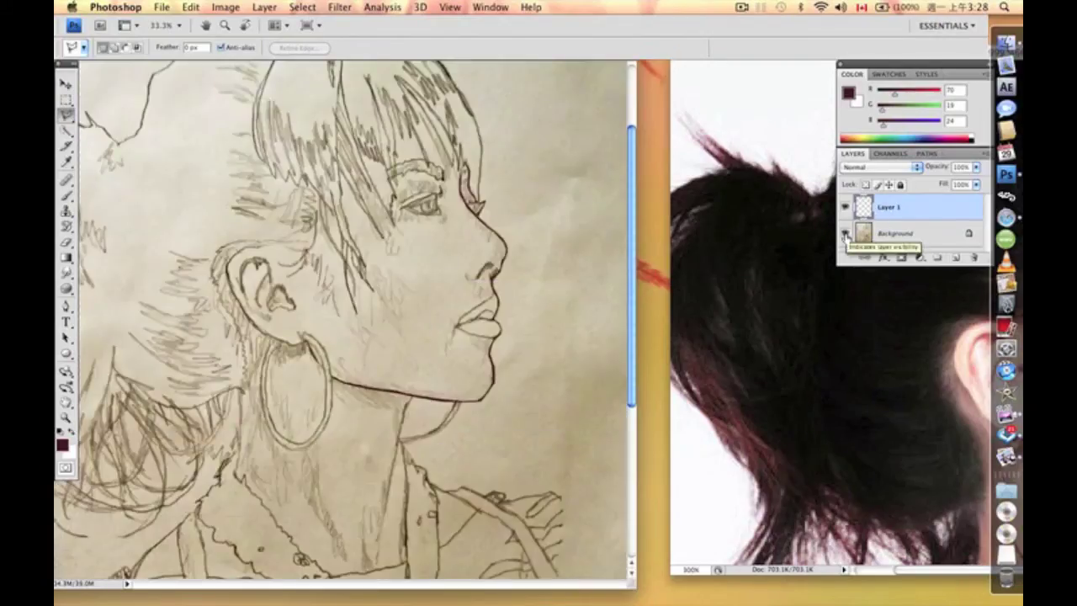